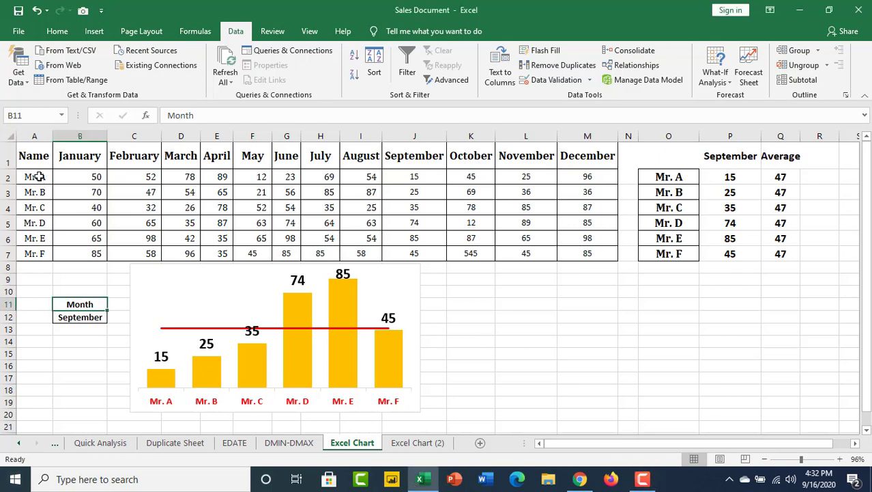
Select the salesperson names Mr. A–Mr. F, the January–December headers, then month cell B12.
drag(39, 177, 33, 259)
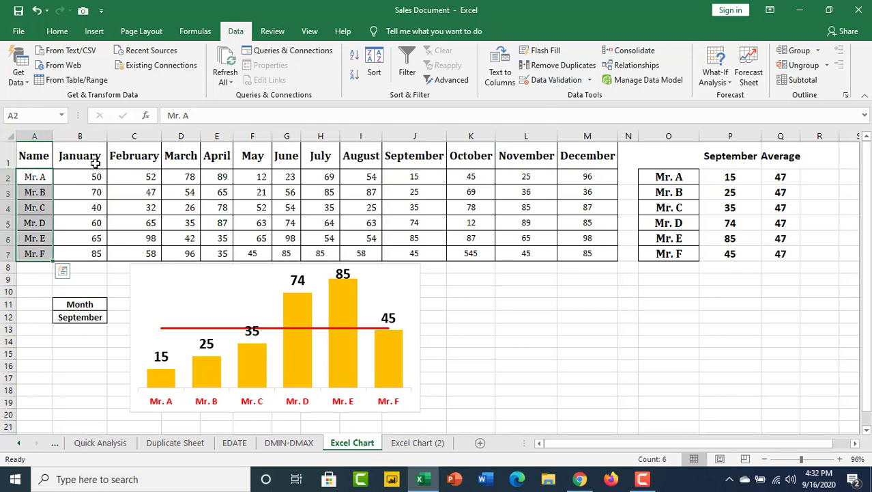
drag(96, 163, 604, 164)
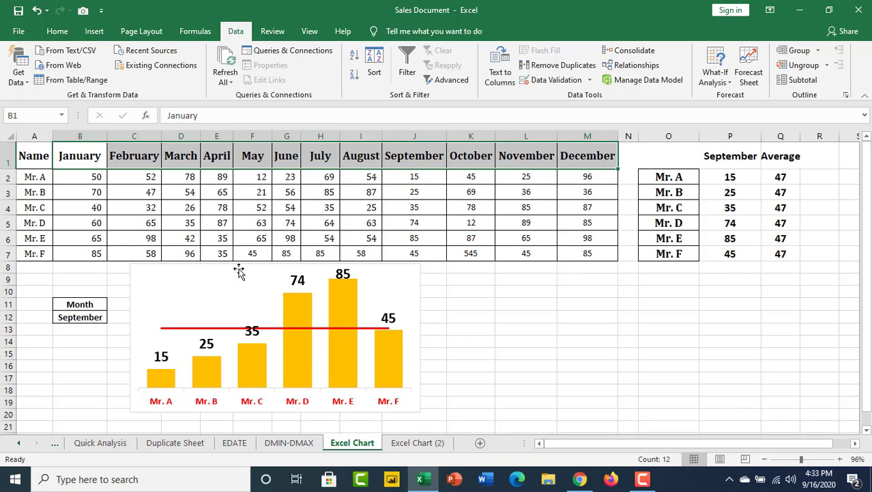
mouse_move(248, 360)
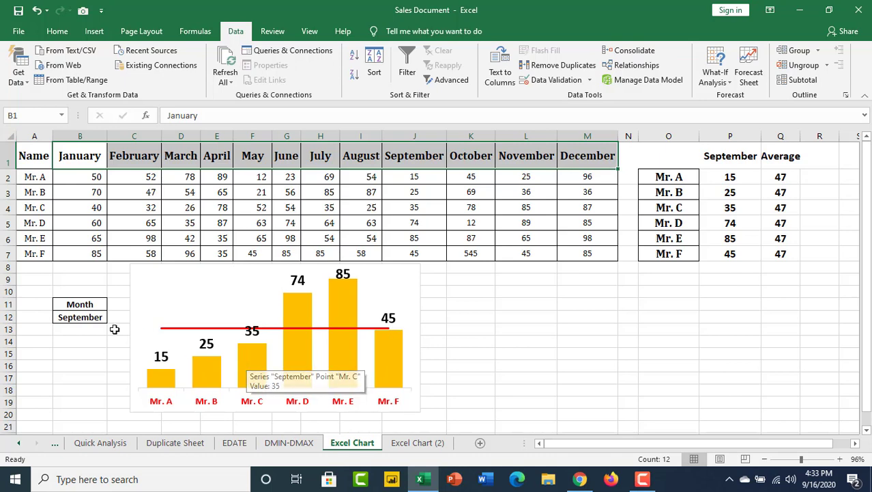
click(86, 305)
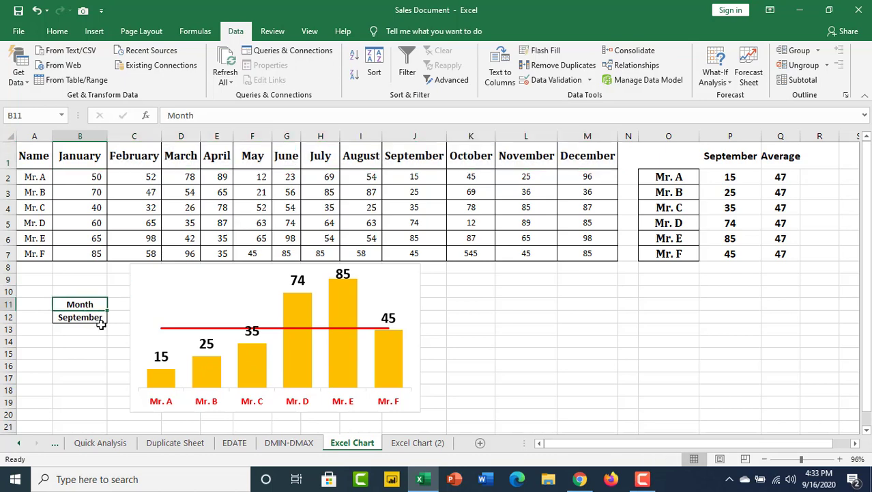
click(99, 318)
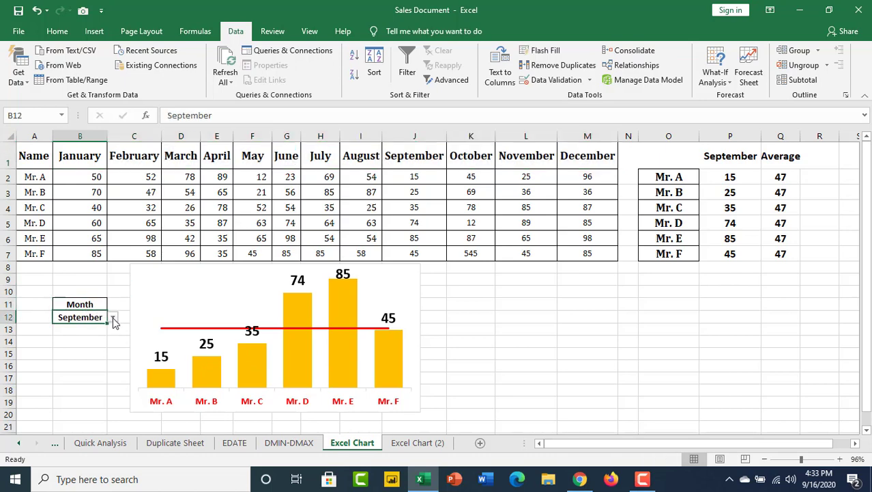
Switch B12's month to August, then to December, and zoom in on the table and chart.
click(113, 319)
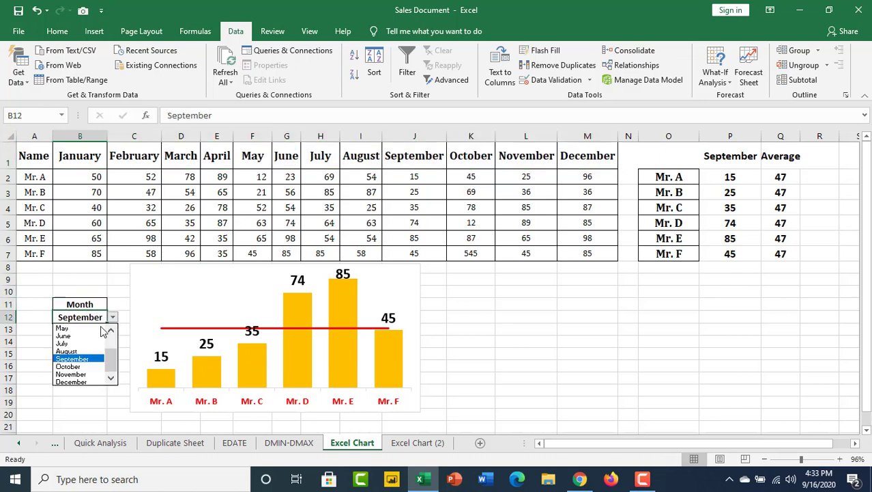
click(71, 352)
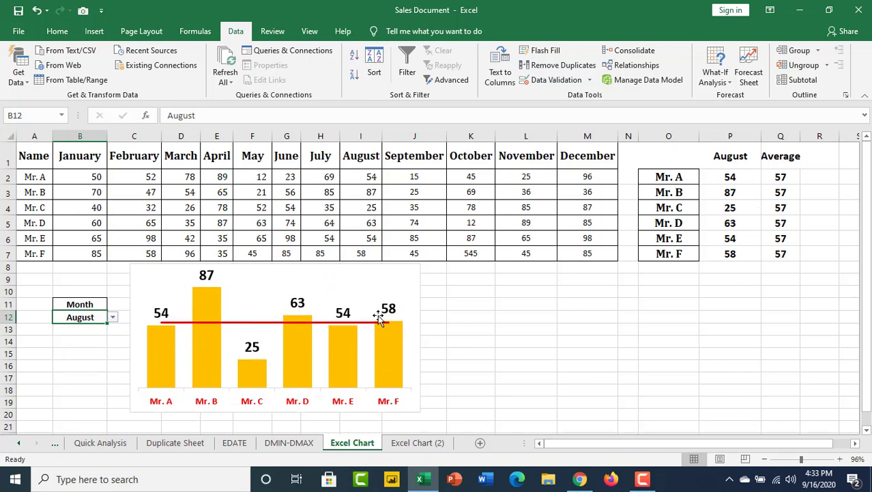
click(113, 319)
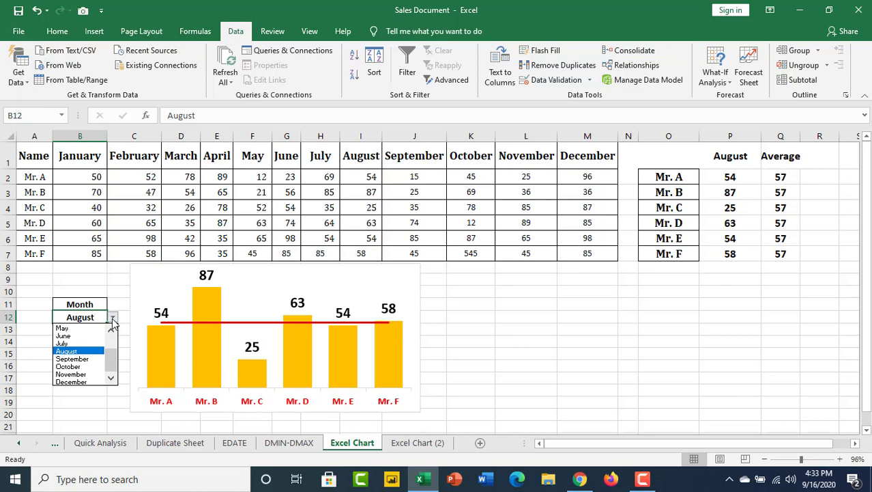
click(79, 382)
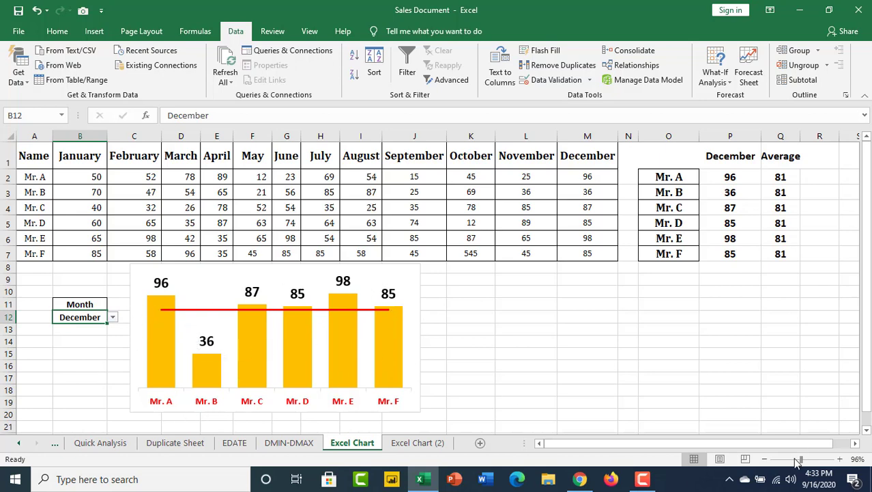
drag(796, 461, 812, 462)
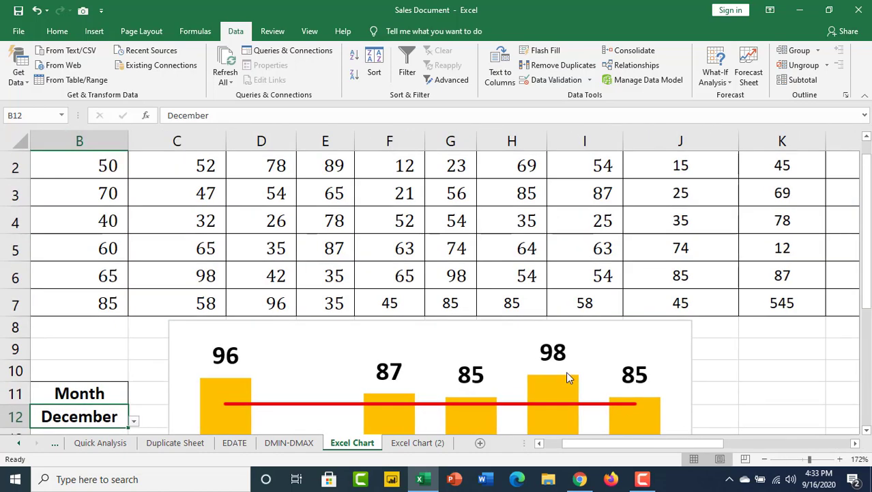
Pick July from B12's month list and zoom back out to 100%.
scroll(502, 346, down, 4)
scroll(533, 337, up, 3)
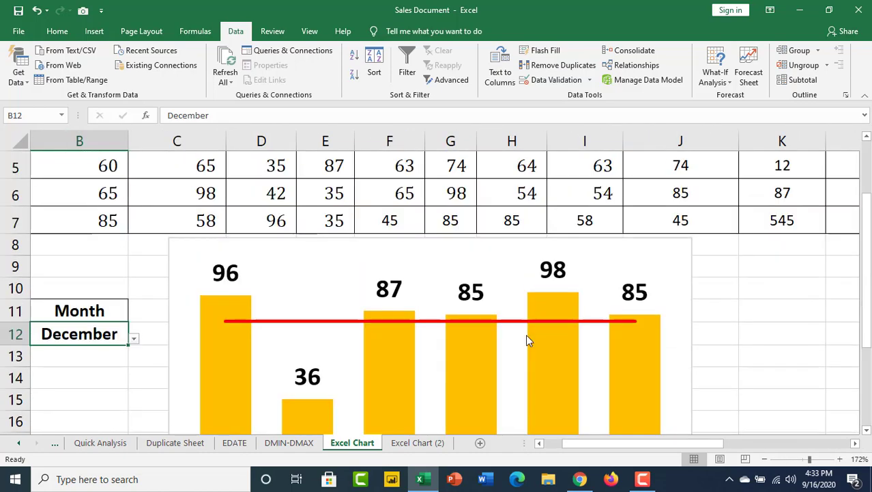
scroll(520, 343, down, 1)
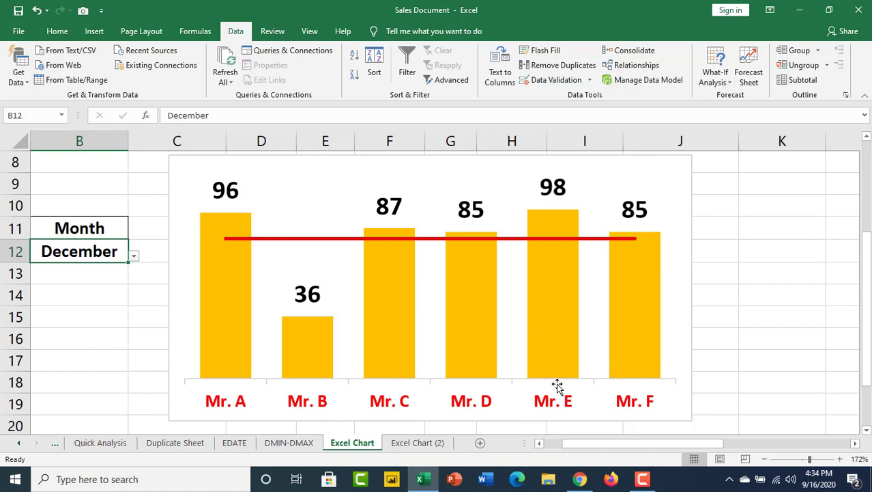
click(134, 257)
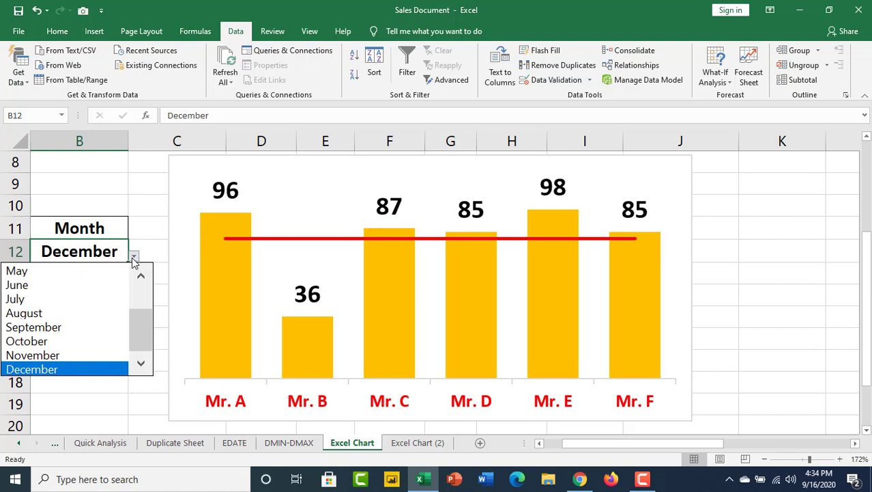
click(25, 298)
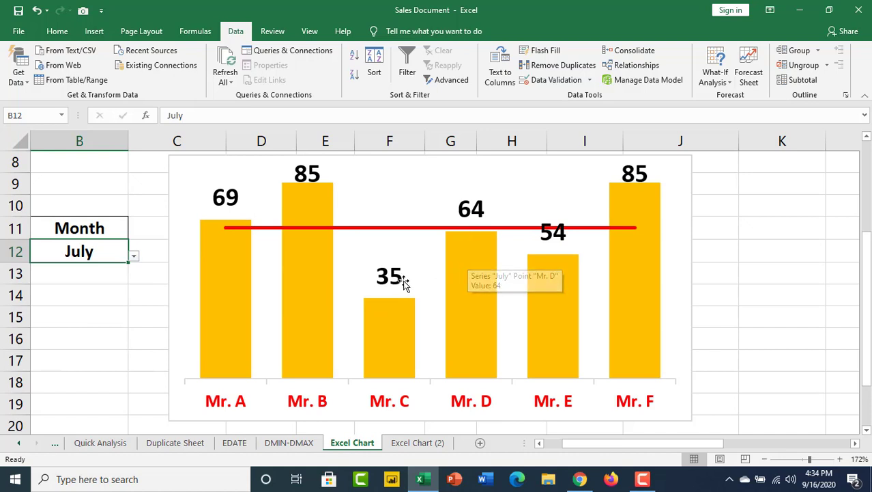
mouse_move(400, 353)
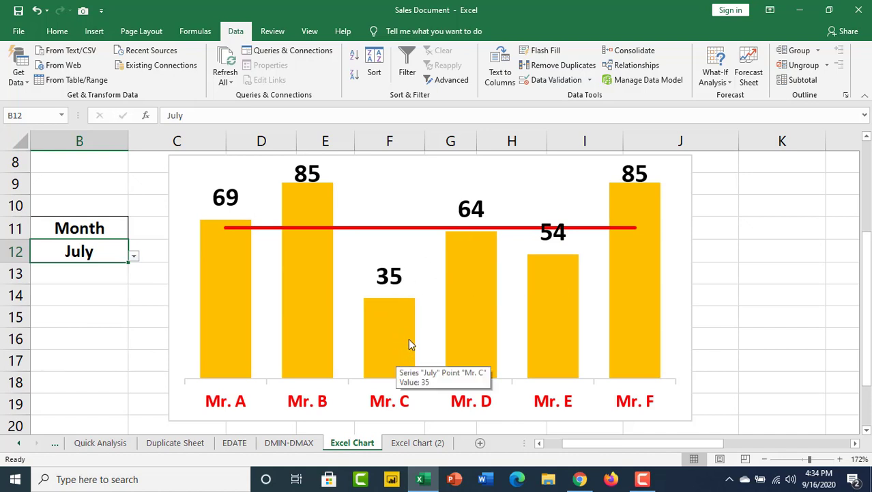
scroll(409, 321, up, 2)
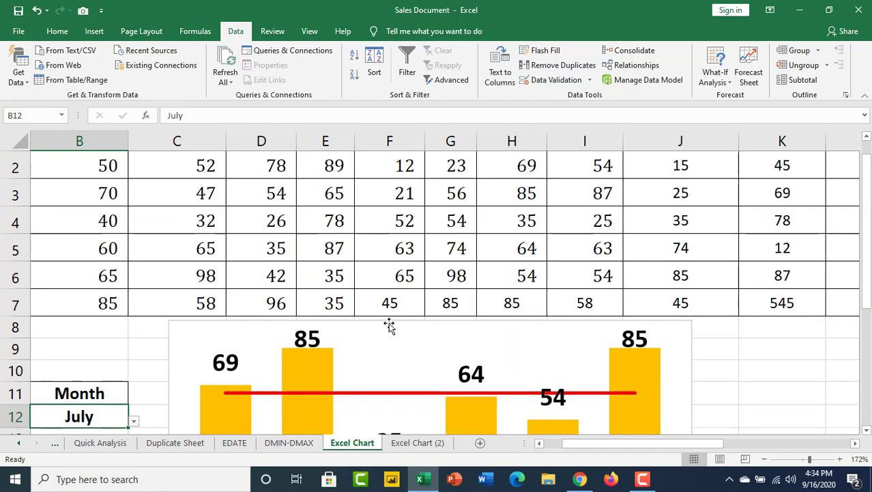
click(803, 458)
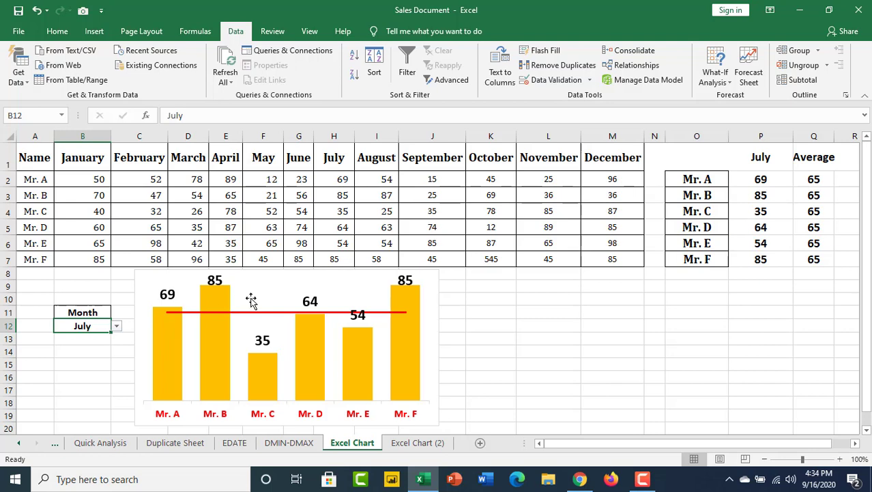
Go to the Excel Chart (2) sheet, inspect P1's #REF! formula, and select B12.
click(413, 443)
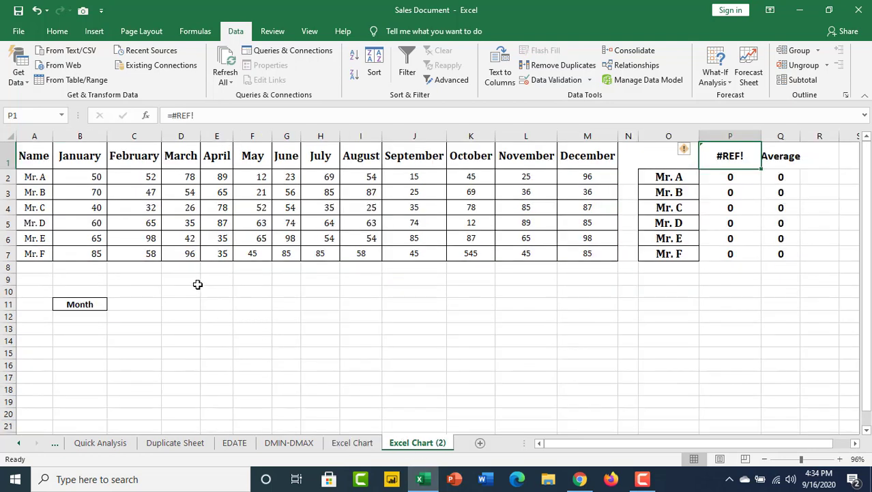
double_click(730, 156)
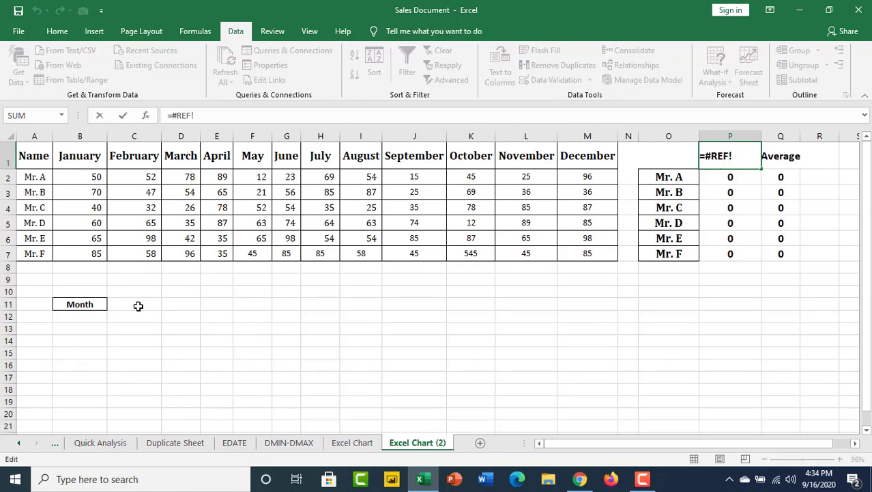
click(79, 305)
click(70, 316)
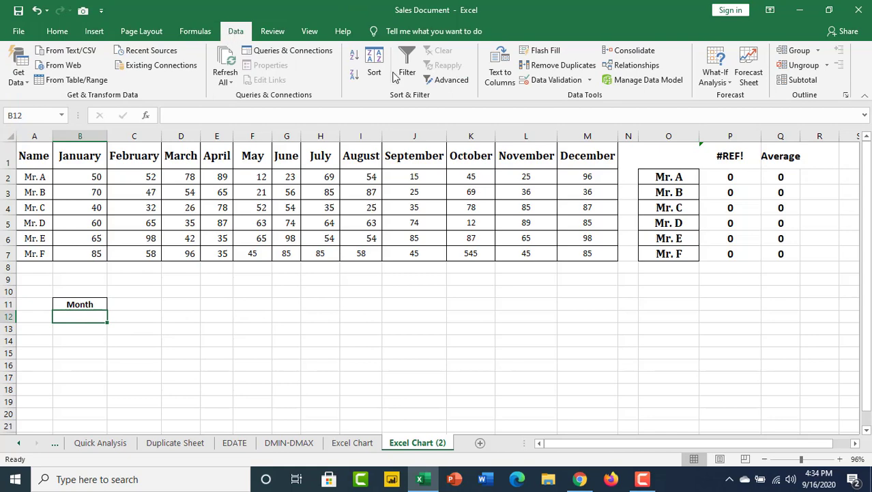
Add a List data validation on B12 with source =$B$1:$M$1.
click(563, 81)
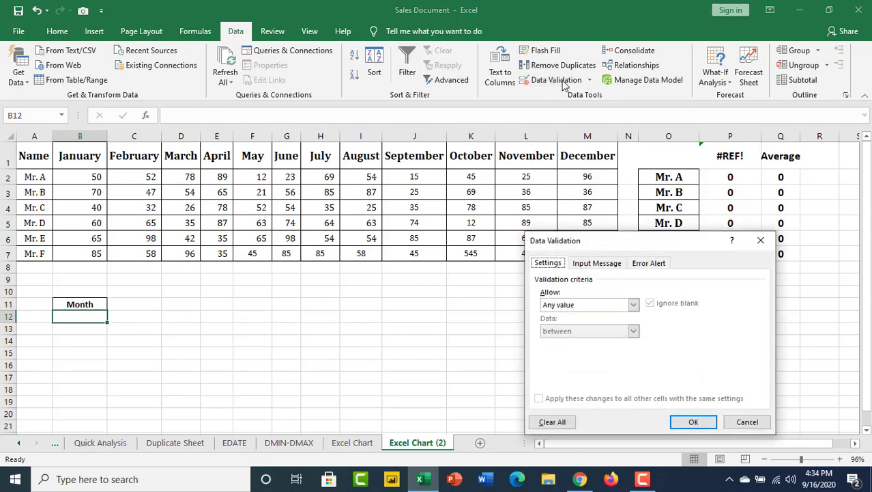
click(634, 306)
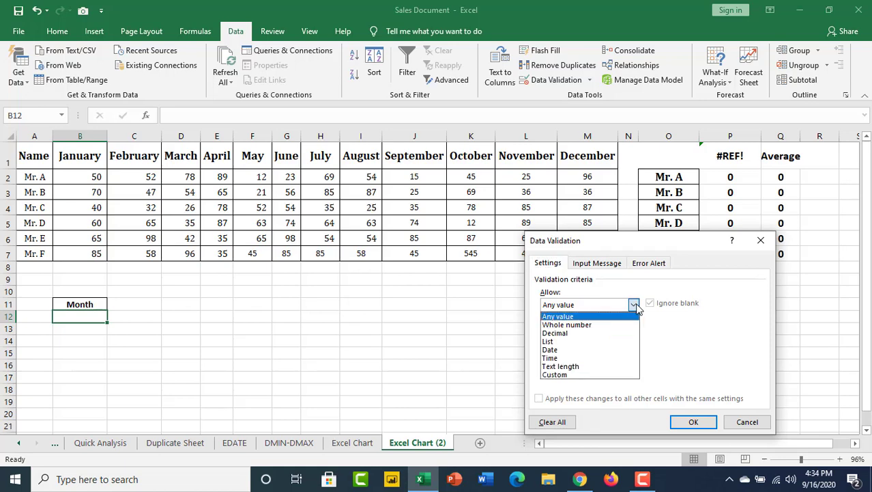
click(557, 342)
click(708, 357)
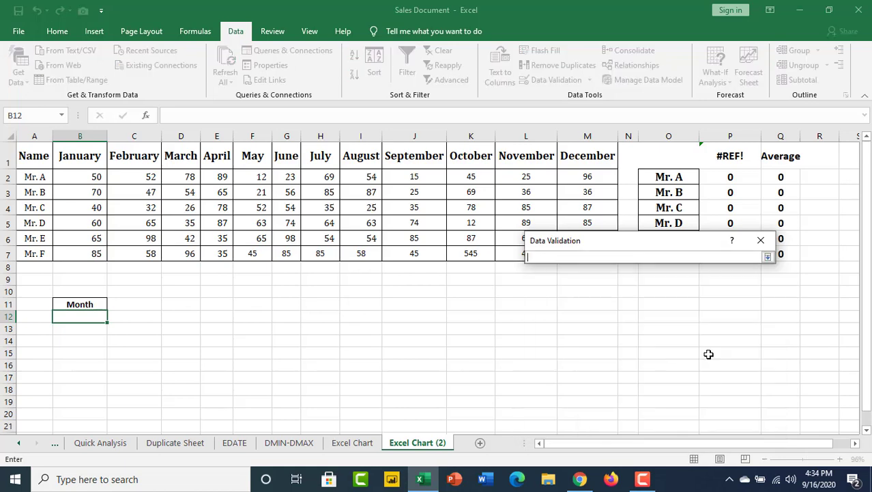
drag(73, 155, 590, 156)
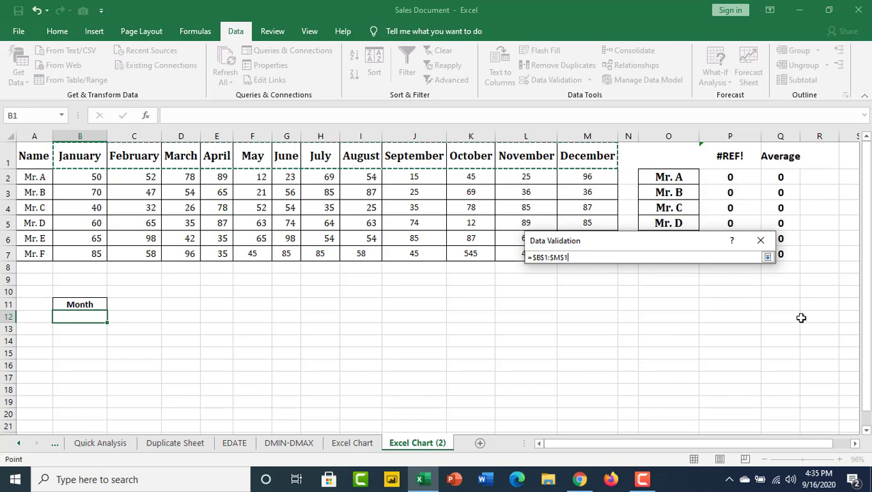
click(768, 257)
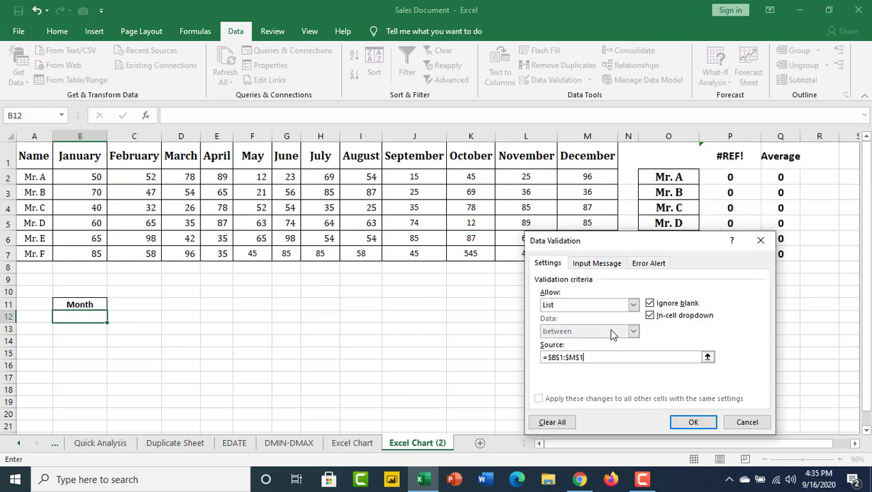
click(693, 422)
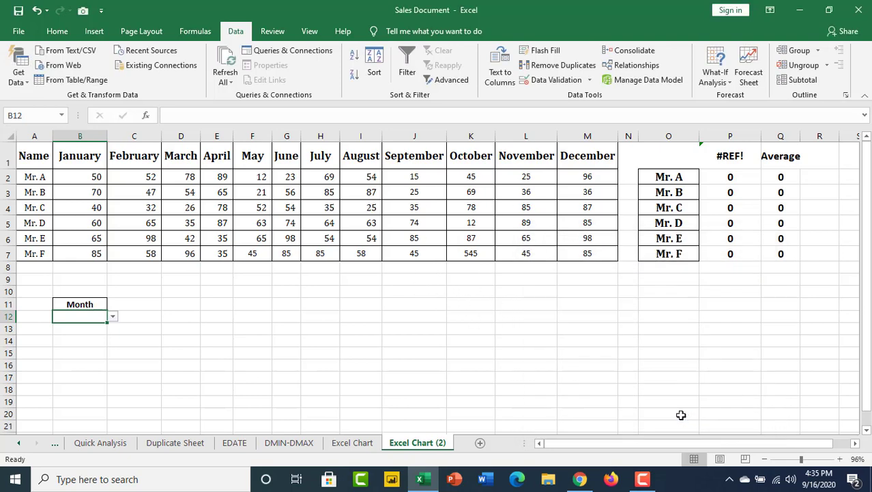
Choose April from B12's new month dropdown.
click(112, 316)
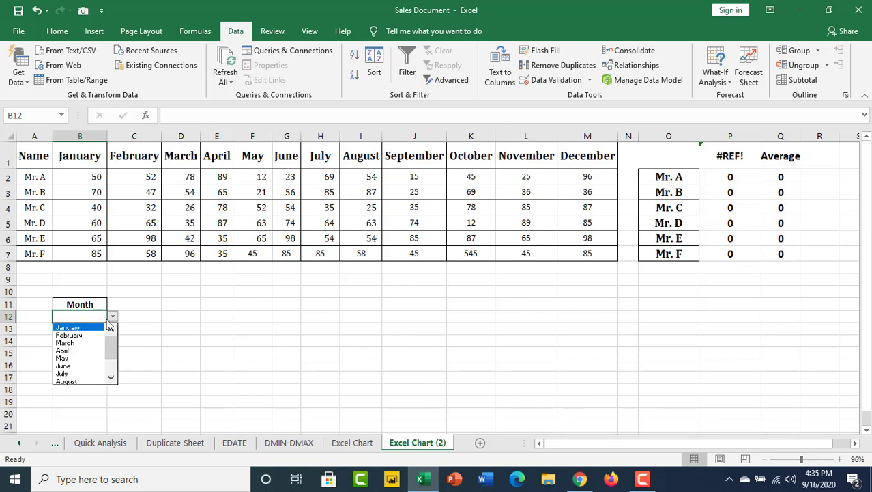
click(68, 344)
click(152, 319)
click(87, 318)
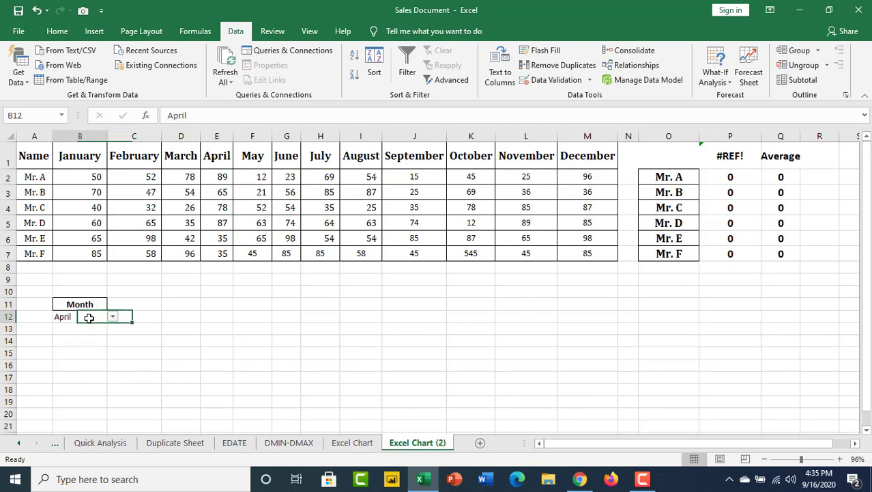
Give B12 all borders, bold text and a larger font size.
click(57, 32)
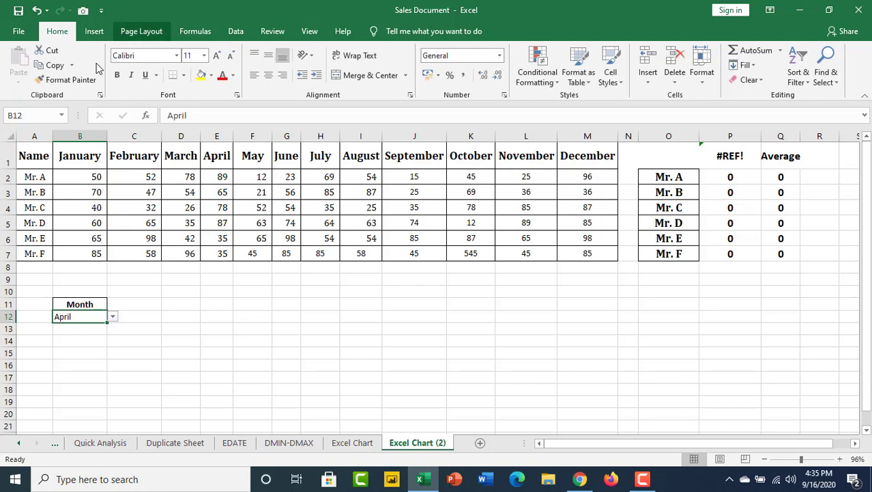
click(183, 75)
click(198, 187)
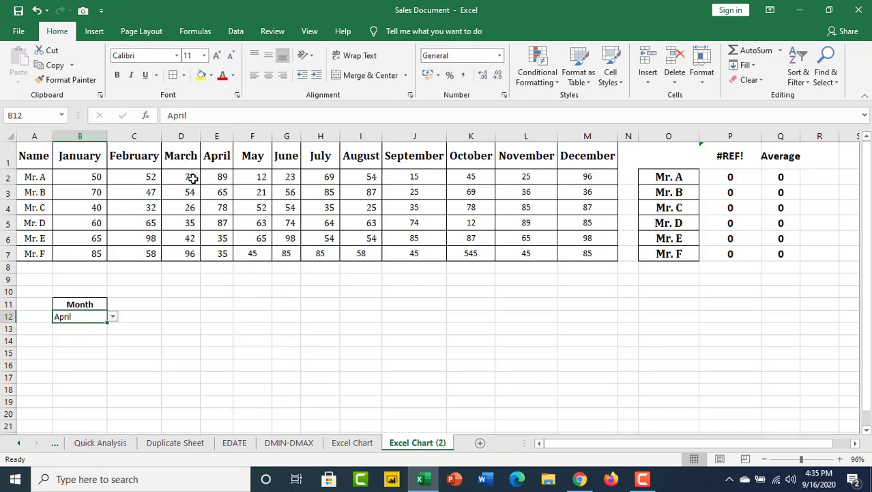
click(117, 75)
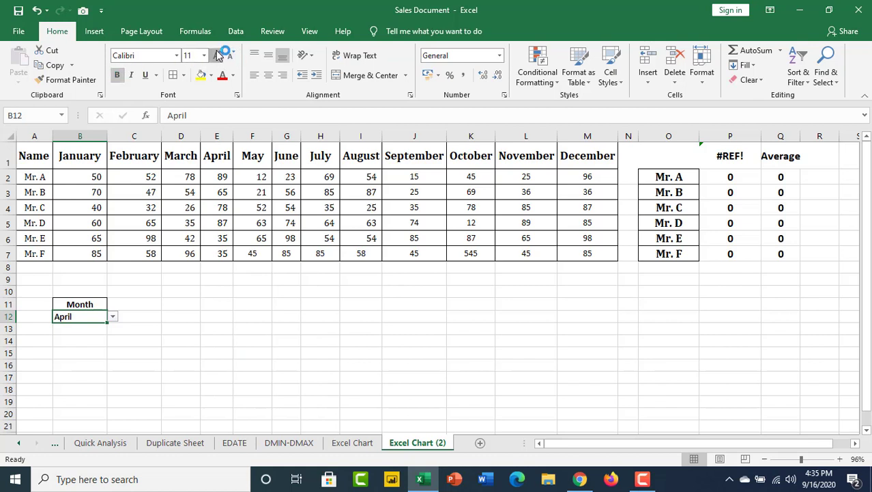
click(216, 55)
click(216, 55)
click(216, 55)
click(216, 56)
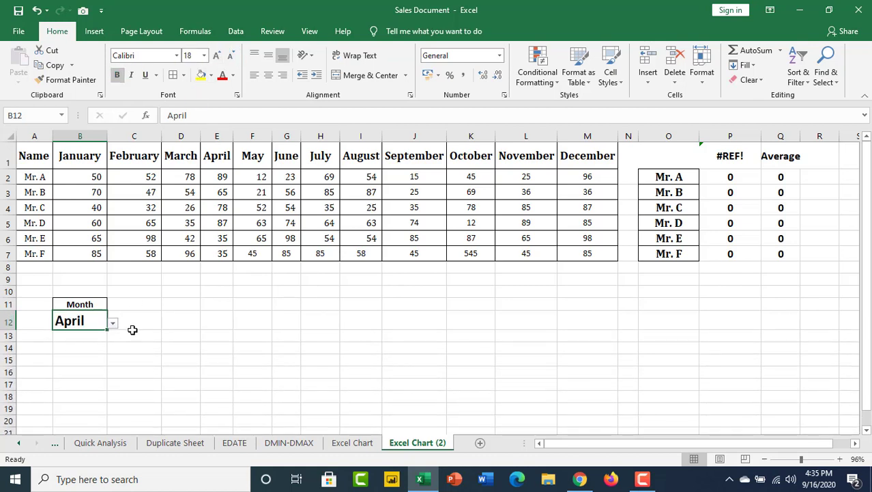
Pick August in B12 and enlarge the Month label in B11.
click(113, 324)
click(72, 364)
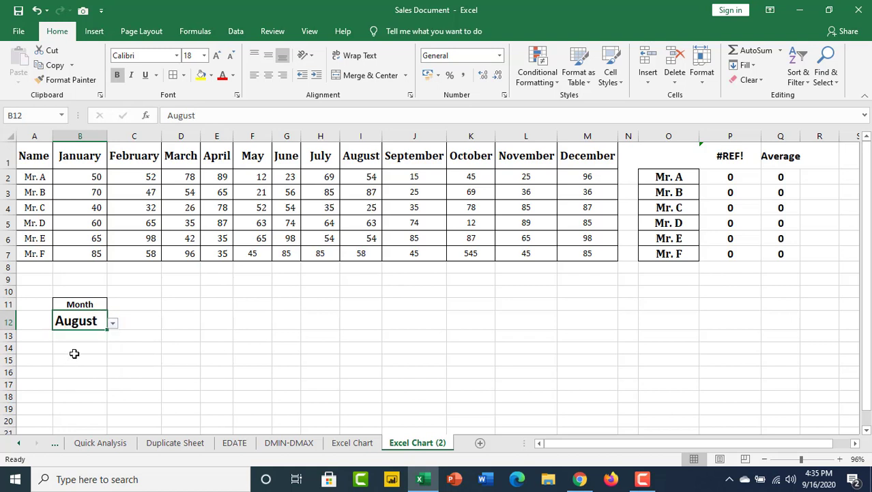
click(91, 304)
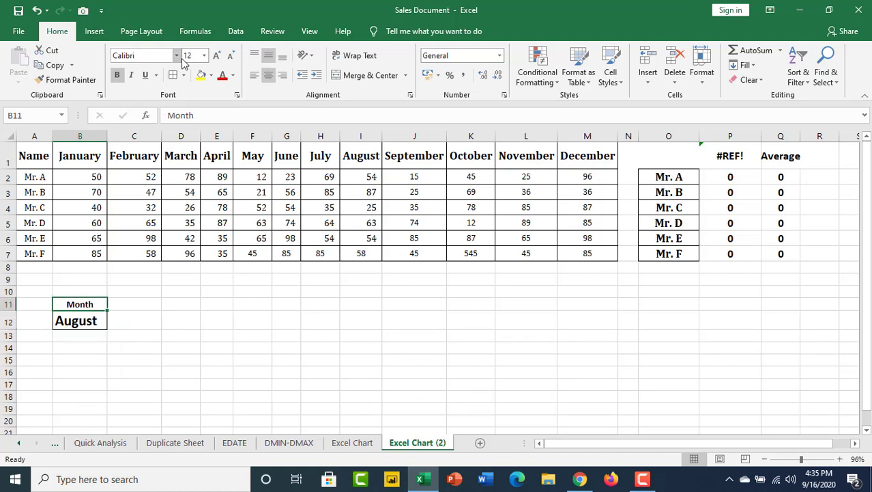
click(216, 56)
click(216, 56)
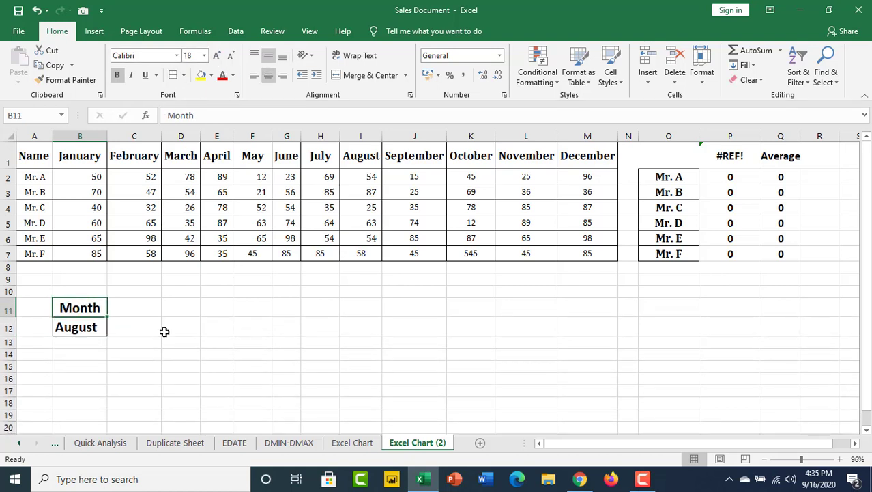
click(227, 307)
click(83, 328)
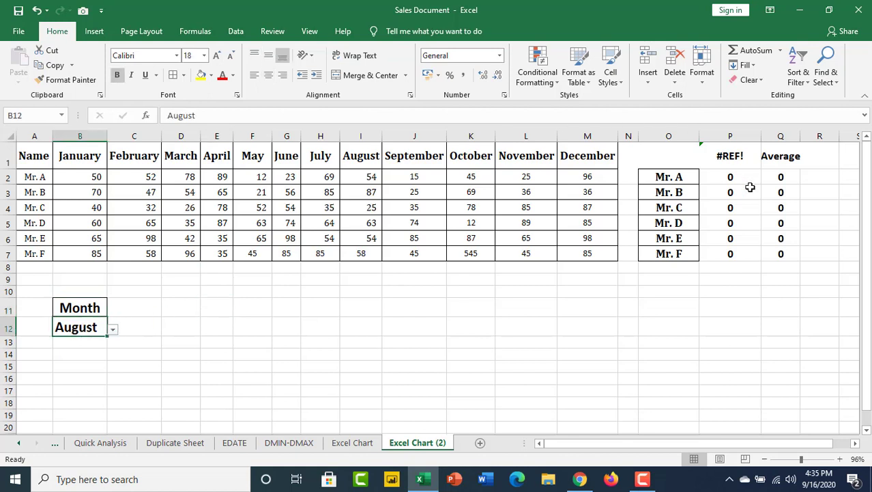
click(732, 157)
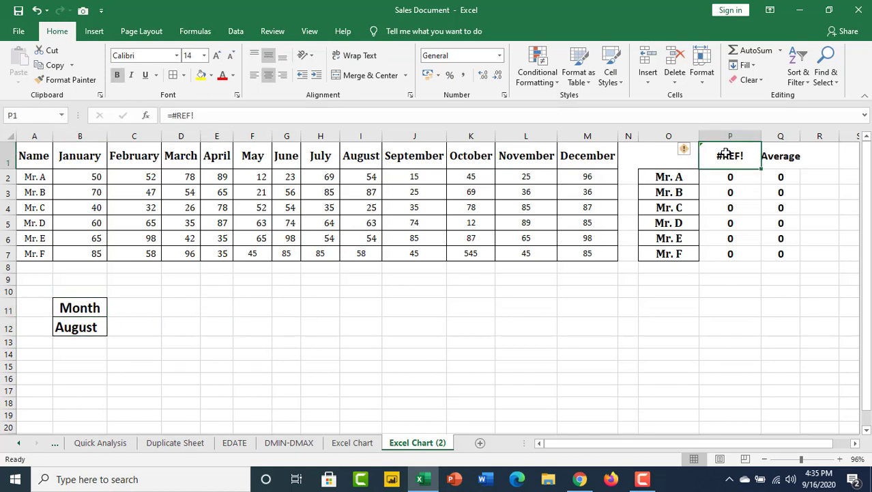
Replace P1's #REF! with =B12 so the header shows August.
key(BackSpace)
click(691, 303)
click(724, 159)
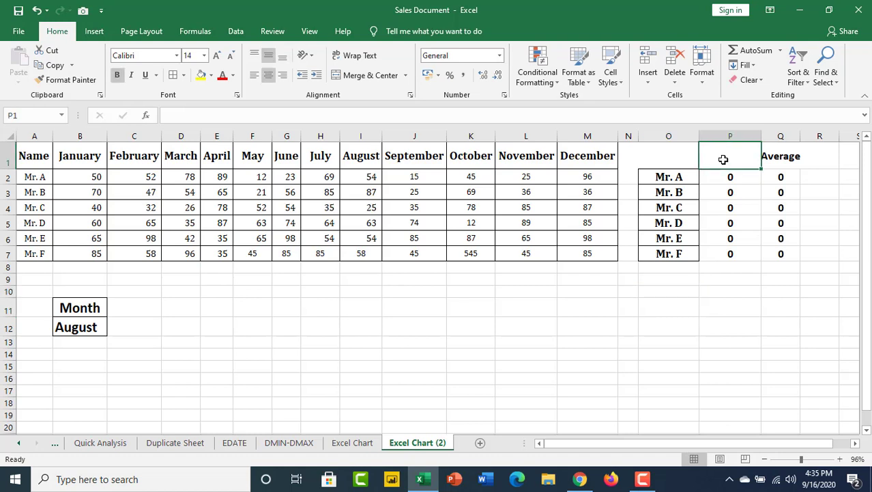
text(=)
click(77, 328)
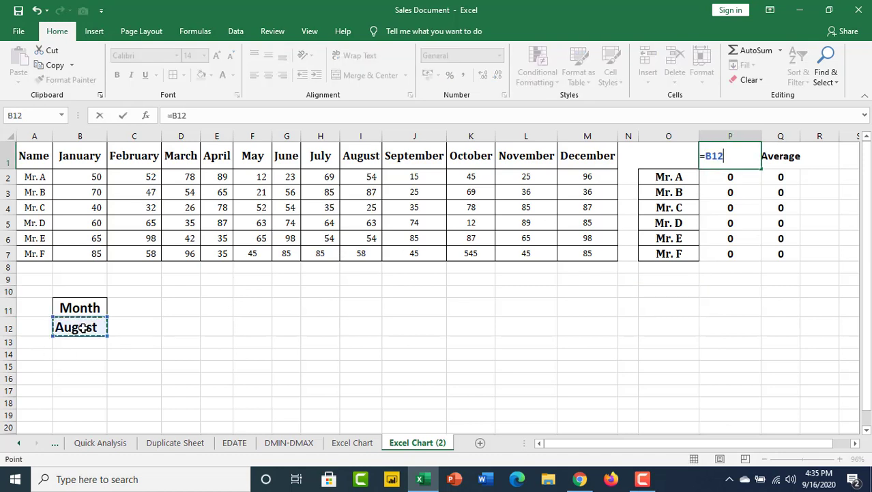
key(Return)
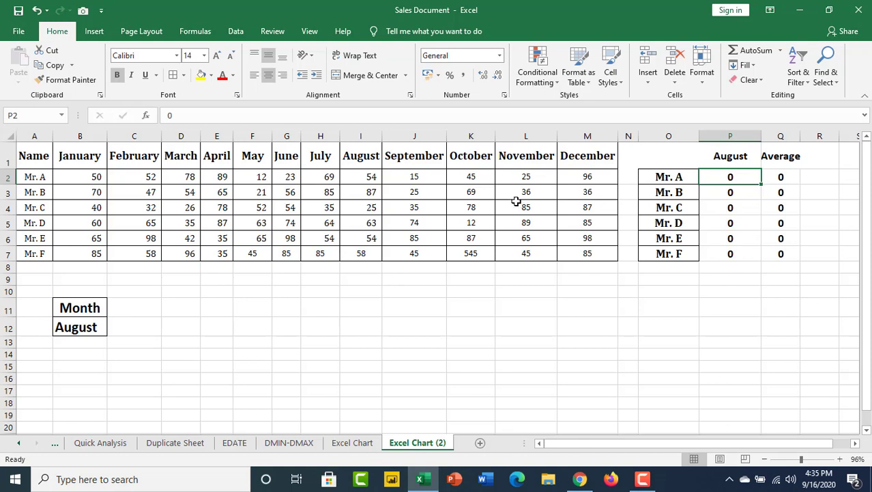
Begin P2's formula as =INDEX($B$2:$M$7, over the sales table.
text(=)
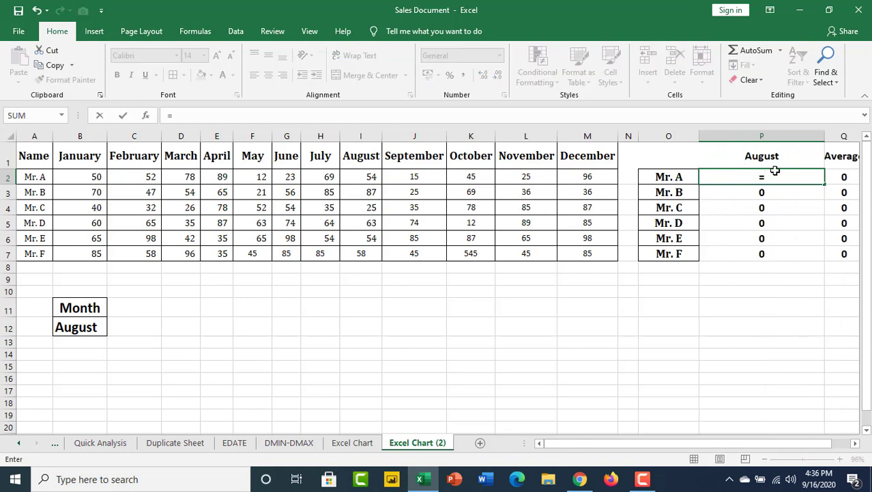
text(IND)
key(Tab)
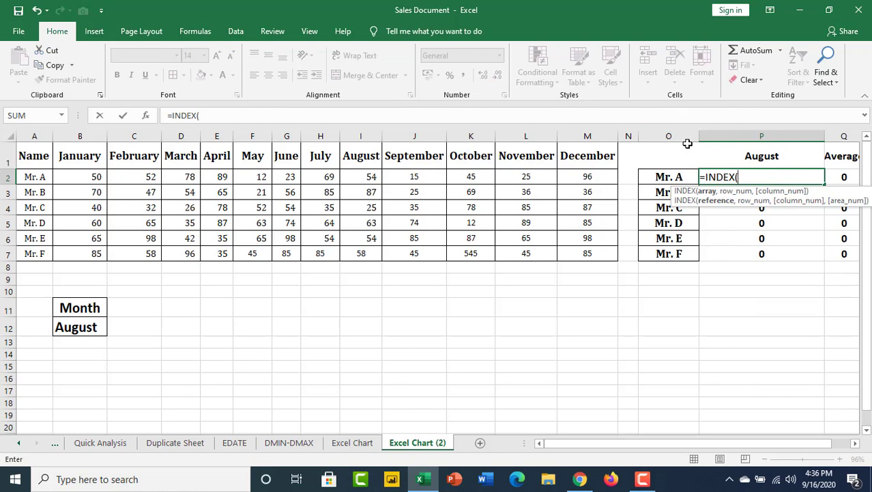
mouse_move(92, 181)
mouse_down()
mouse_move(555, 236)
mouse_move(587, 253)
mouse_up()
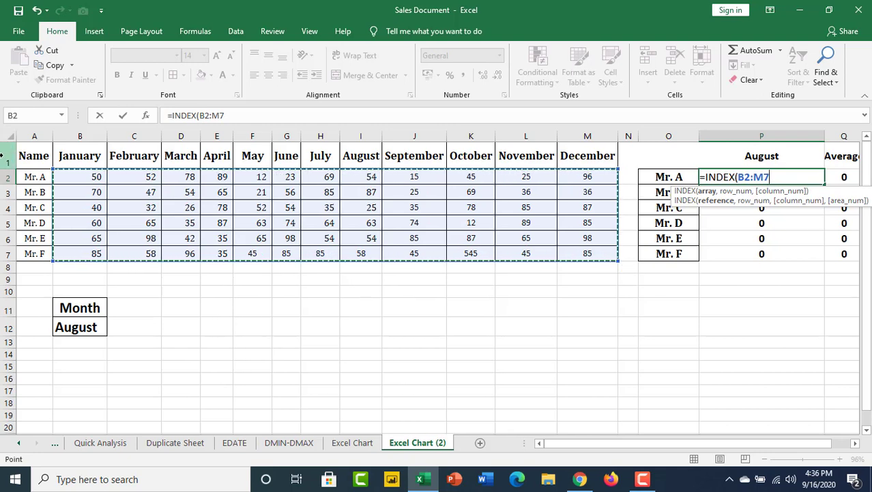
key(F4)
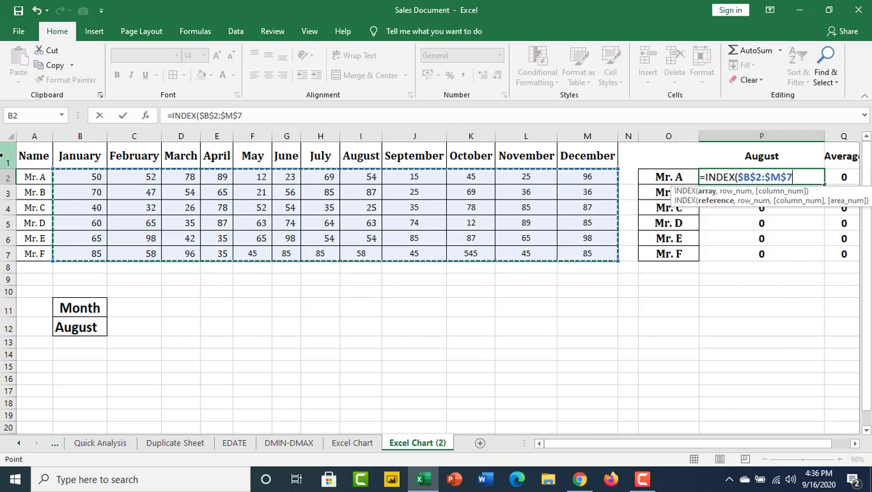
Add MATCH(O2,$A$2:$A$7,0) as the row lookup and start a second MATCH.
text(,)
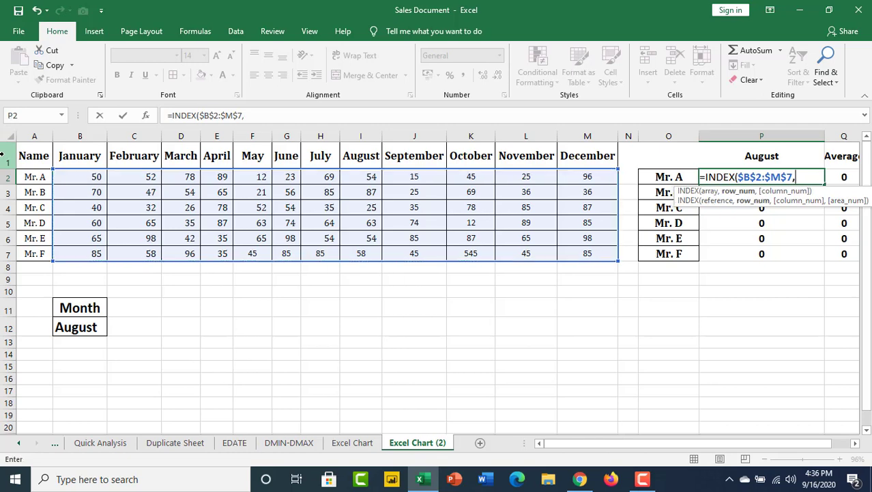
text(I)
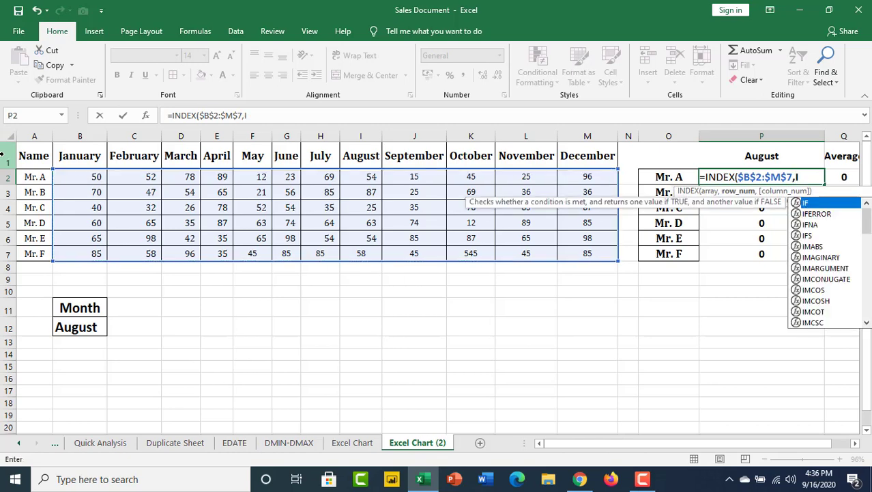
key(BackSpace)
text(MA)
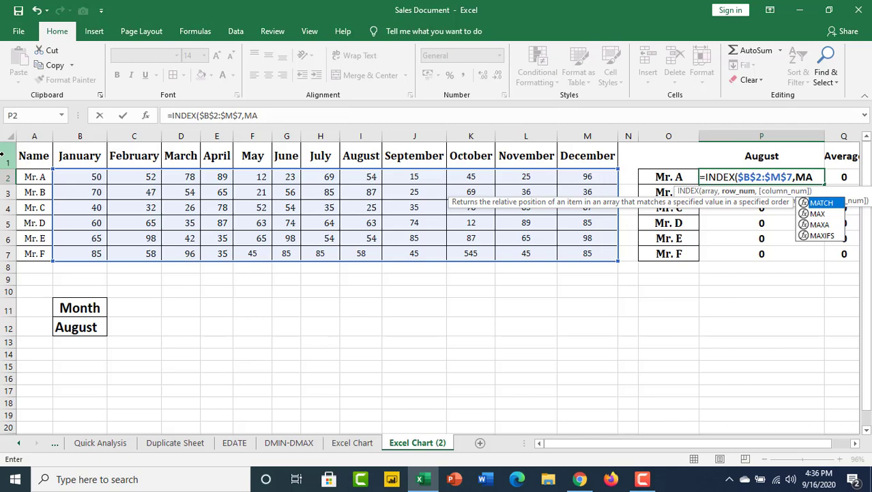
key(Tab)
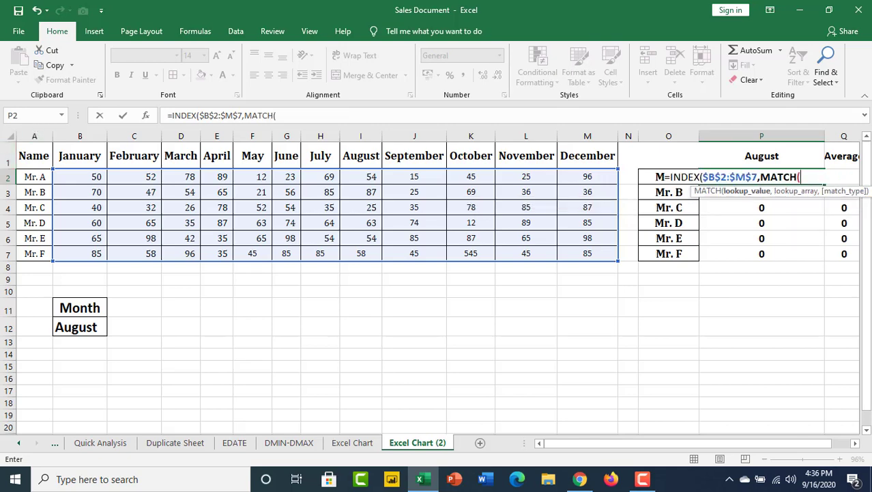
click(659, 177)
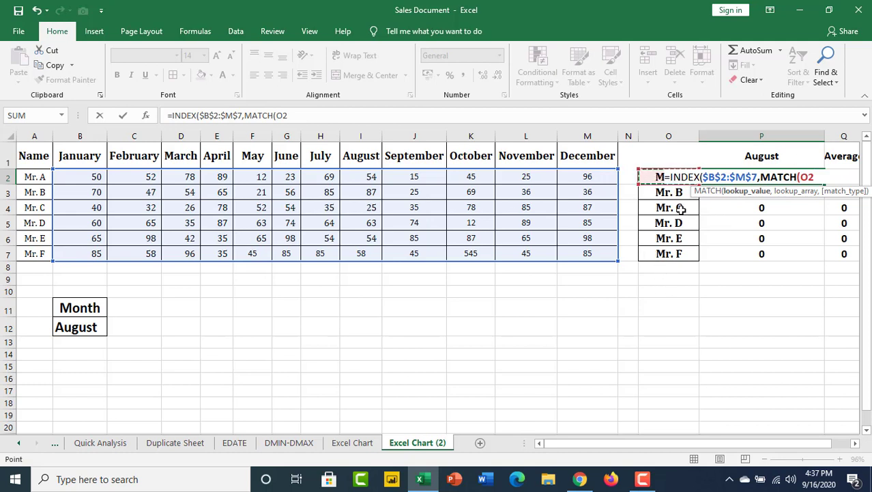
text(,)
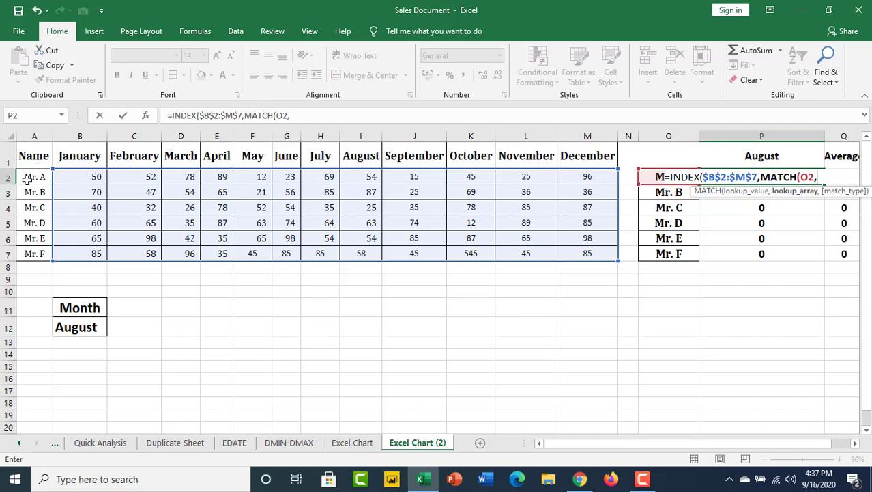
drag(28, 175, 30, 254)
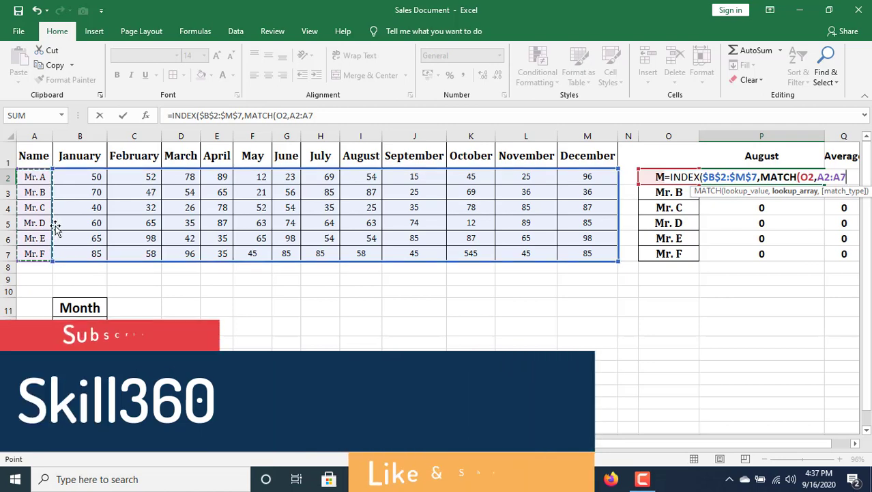
key(F4)
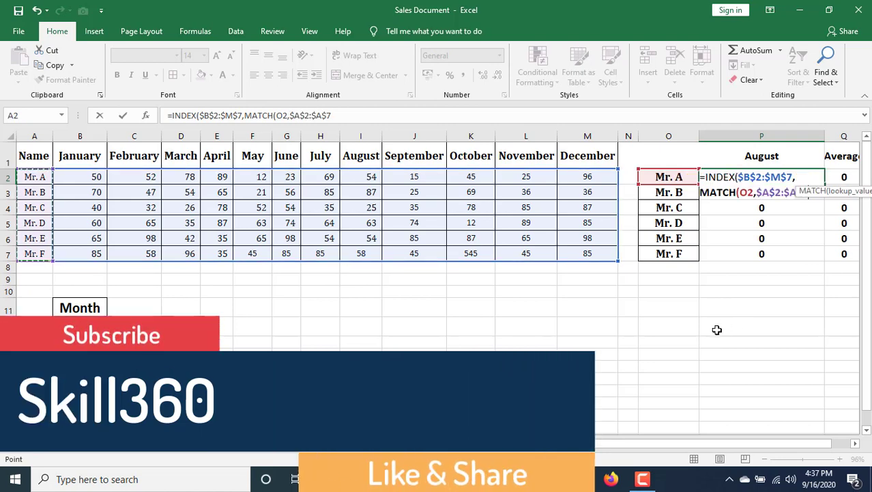
text(,)
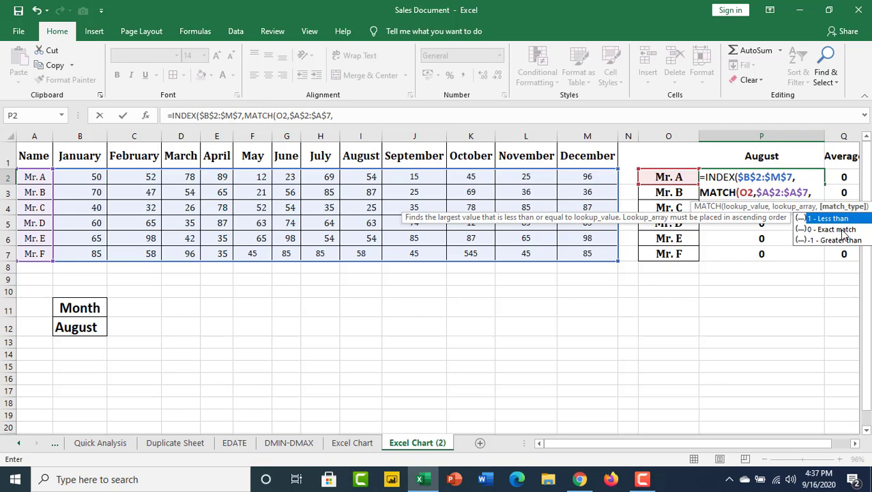
text())
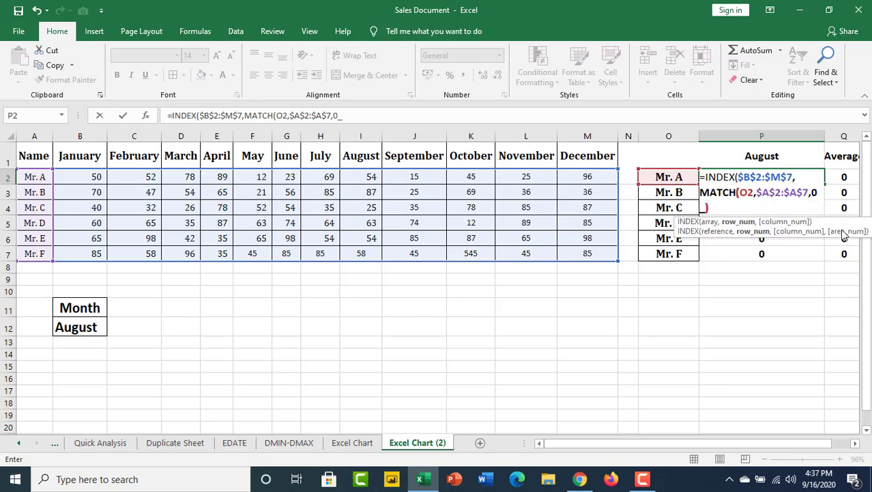
key(BackSpace)
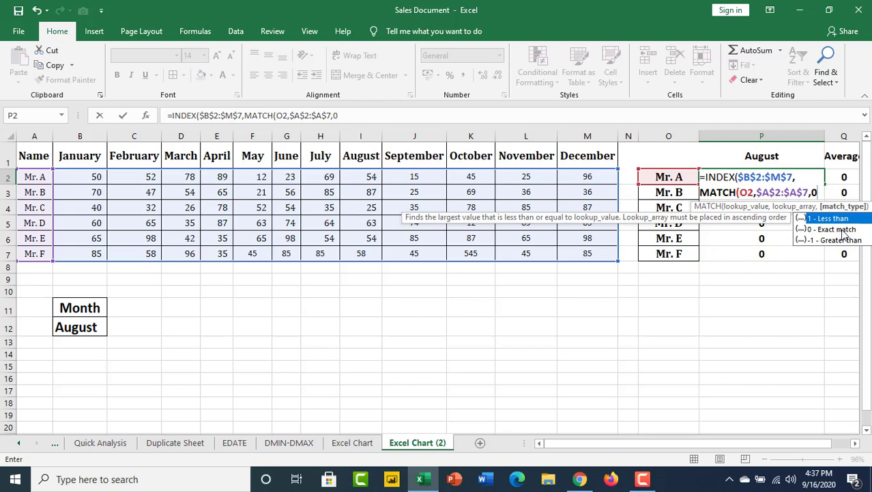
text())
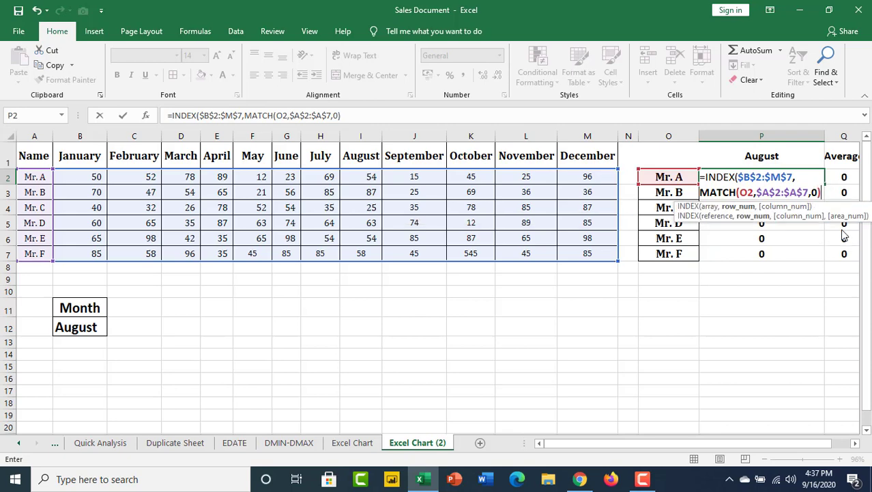
text(,)
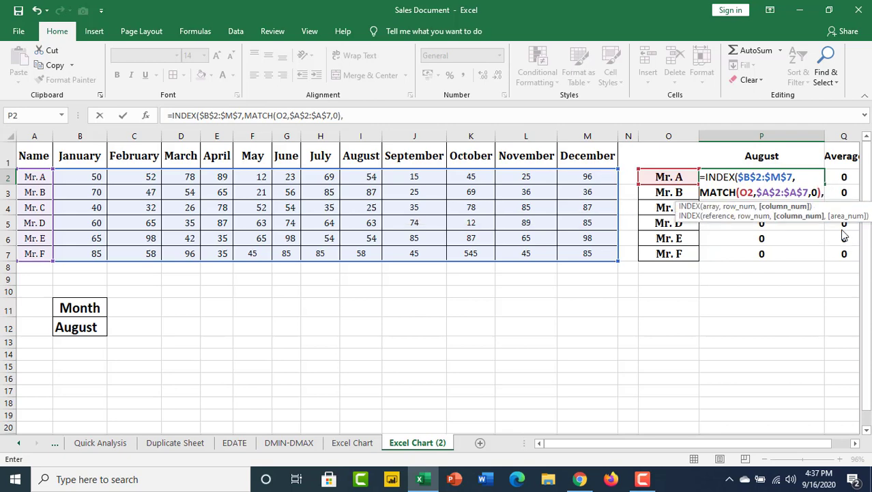
text(MA)
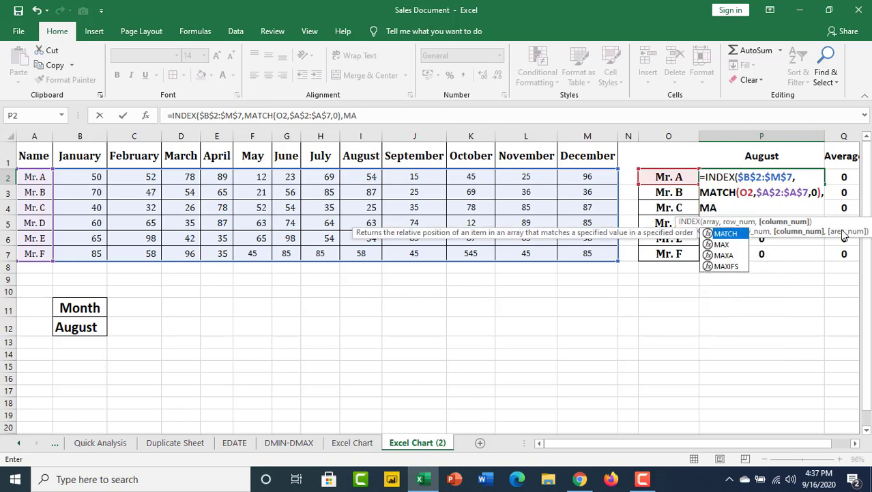
Complete the column lookup MATCH($P$1,$B$1:$M$1,0) and close P2's formula.
key(Tab)
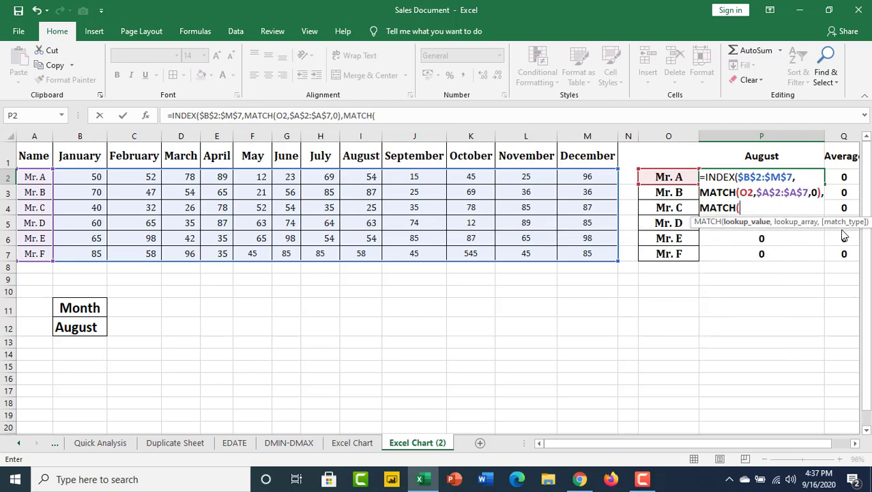
click(779, 156)
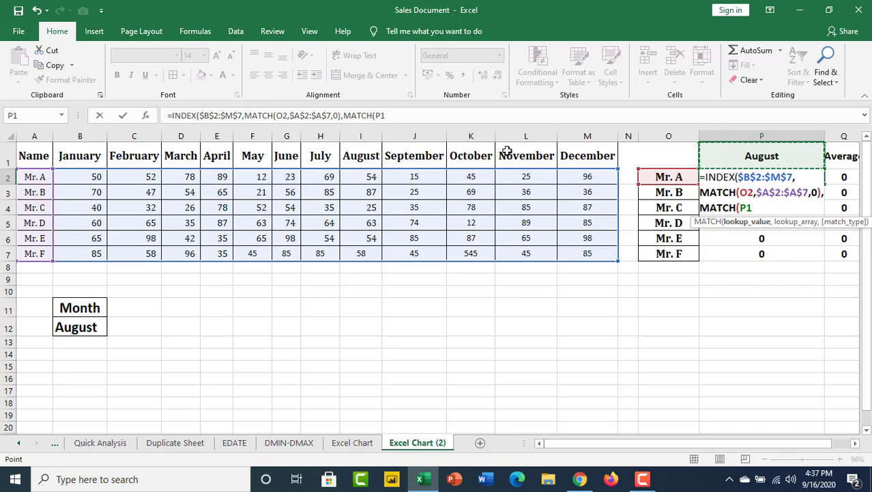
key(F4)
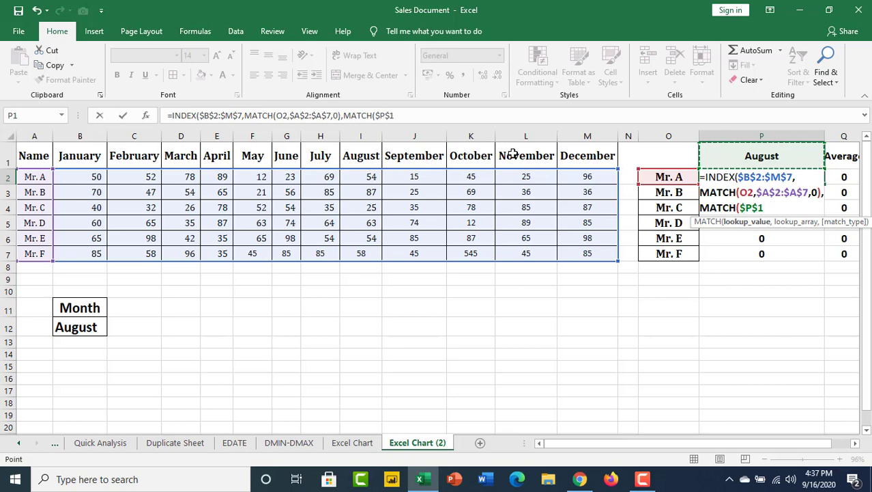
text(,)
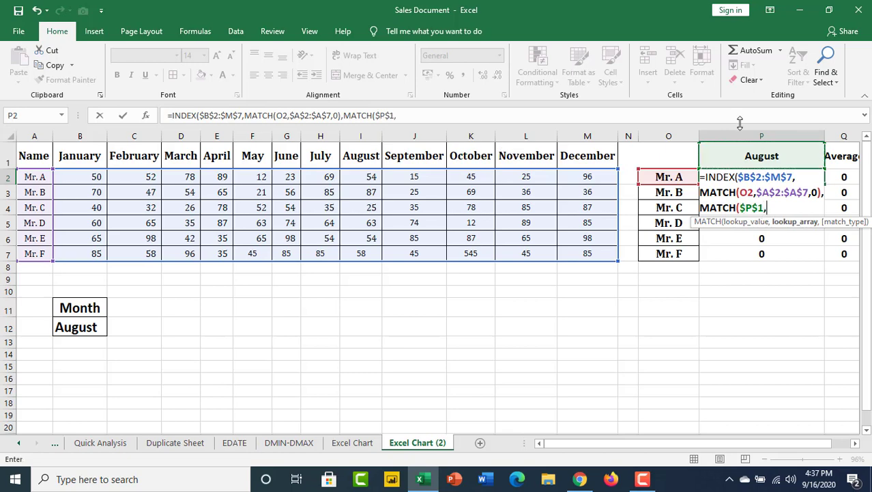
drag(78, 153, 579, 148)
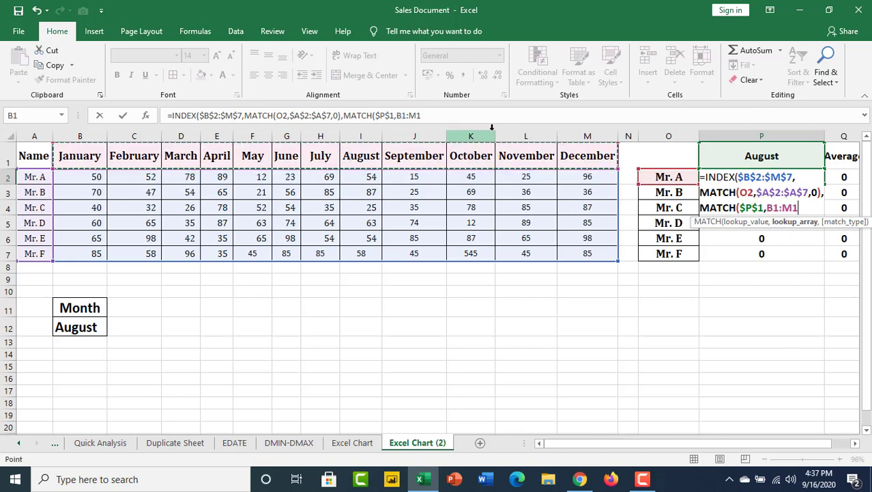
key(F4)
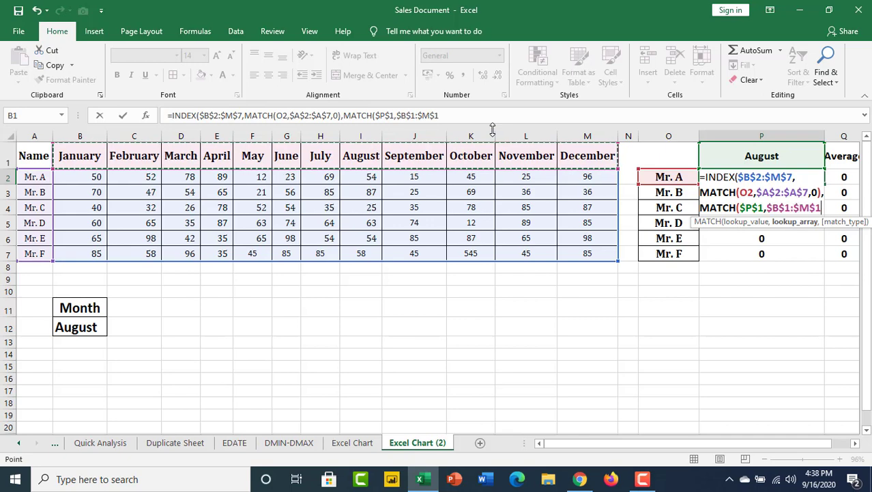
text(,)
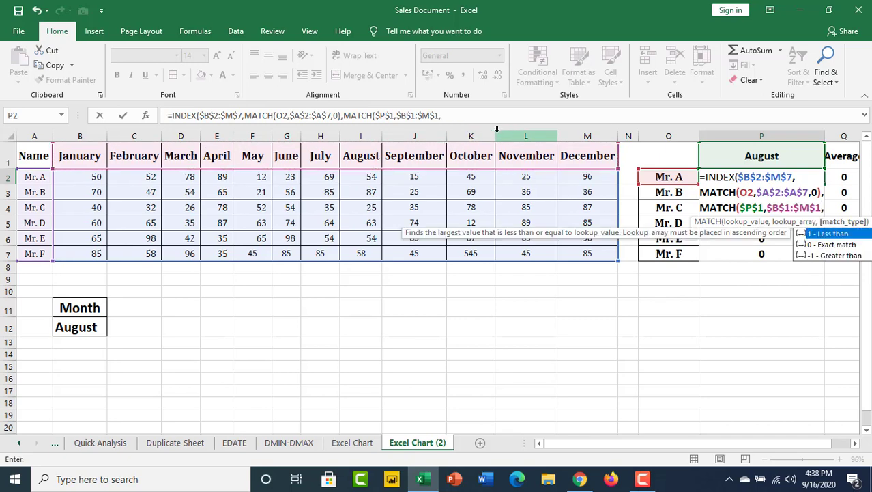
text(0)
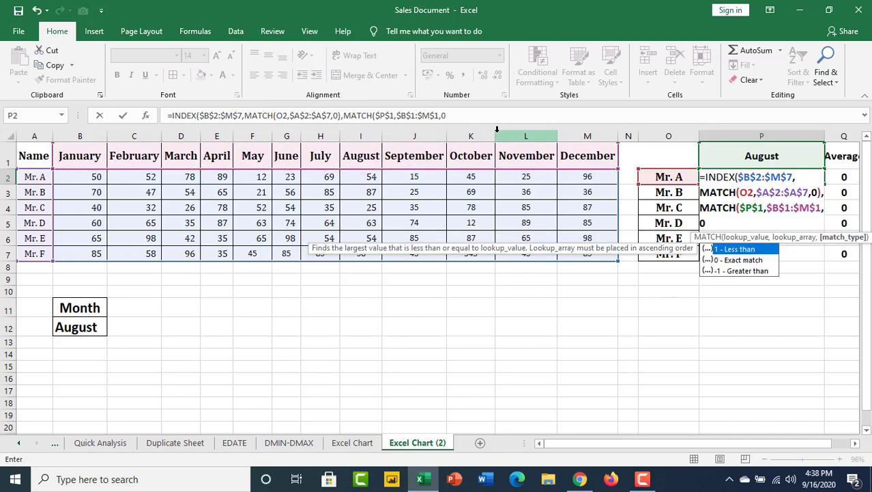
text())
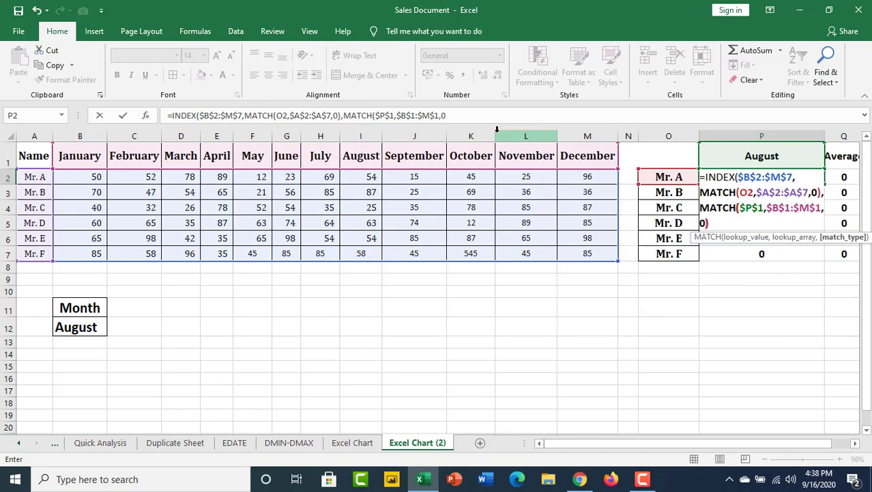
text())
Commit P2's formula and compare its 54 with Mr. A's August sales at 172% zoom.
key(Return)
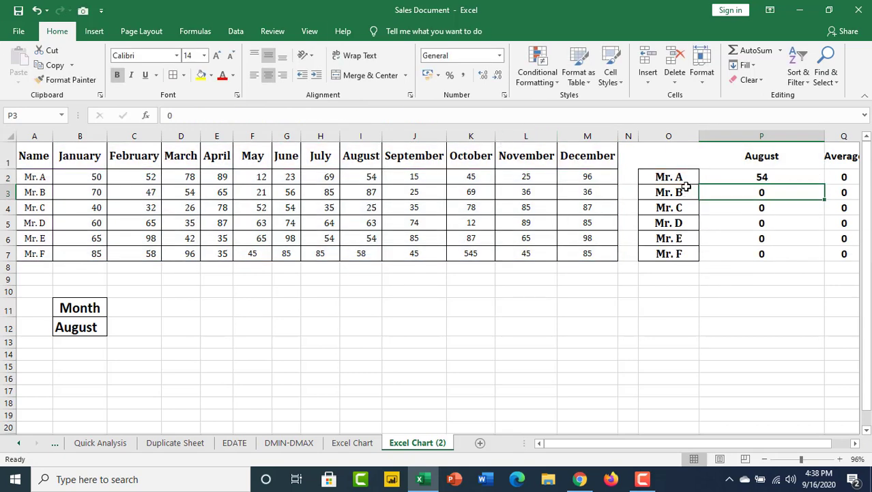
click(764, 179)
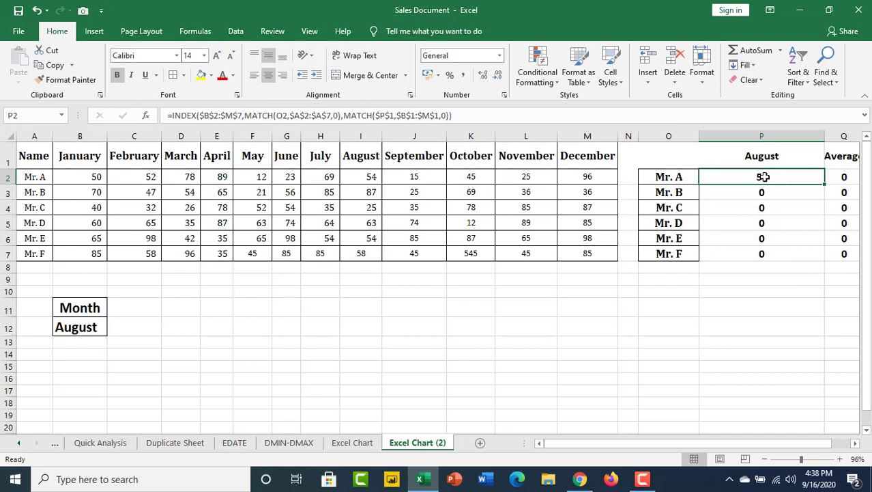
click(25, 177)
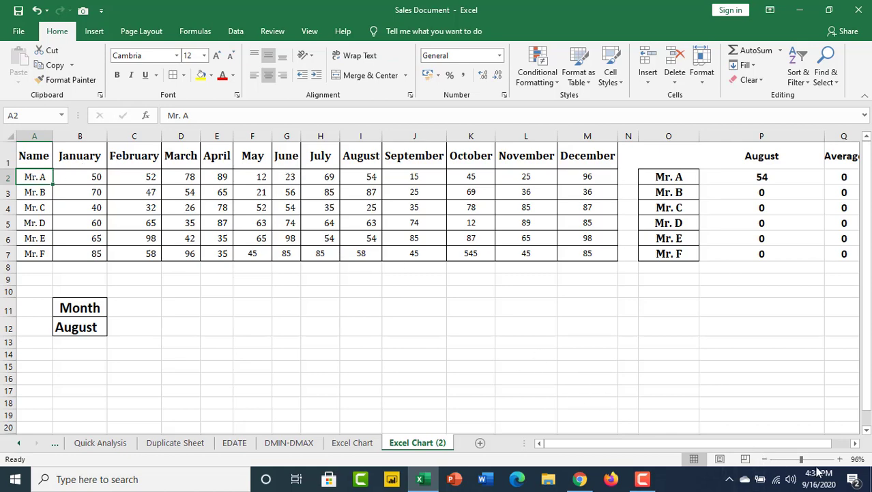
drag(801, 459, 811, 462)
scroll(443, 285, up, 1)
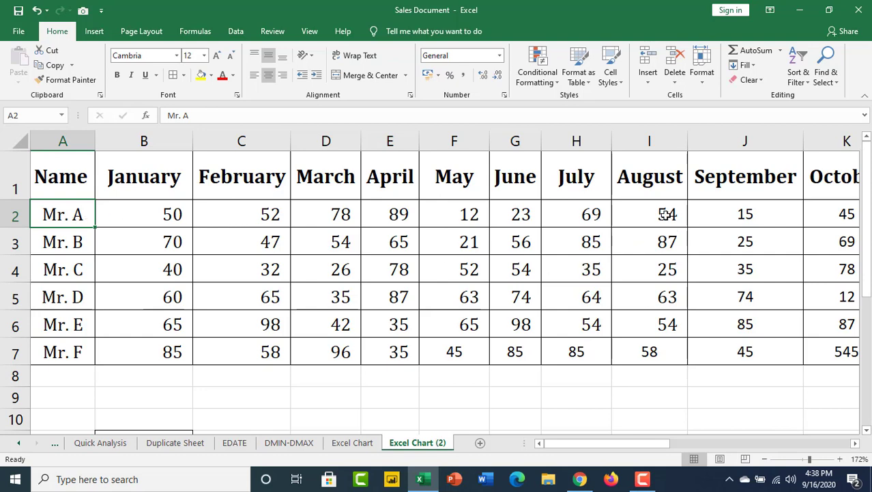
click(667, 215)
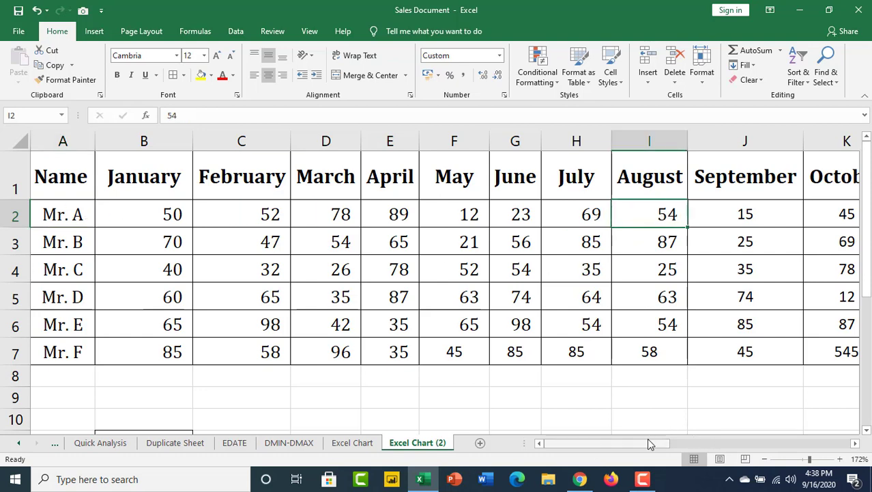
drag(648, 442, 796, 454)
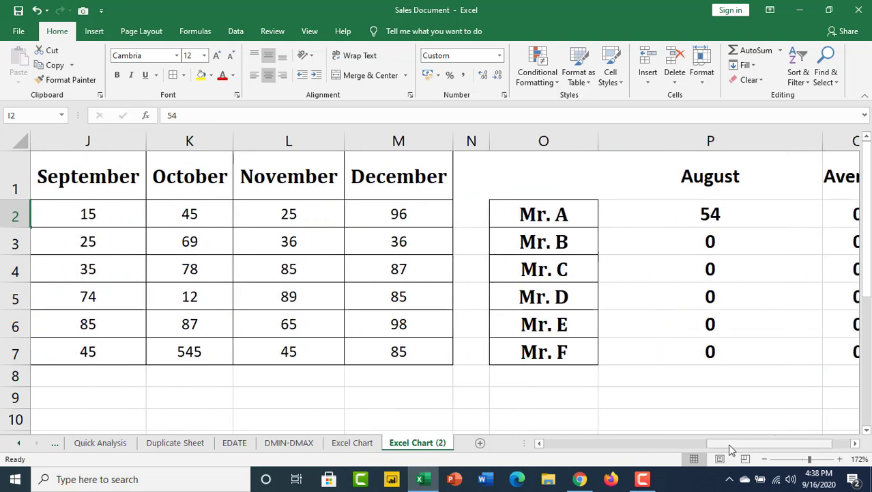
click(711, 210)
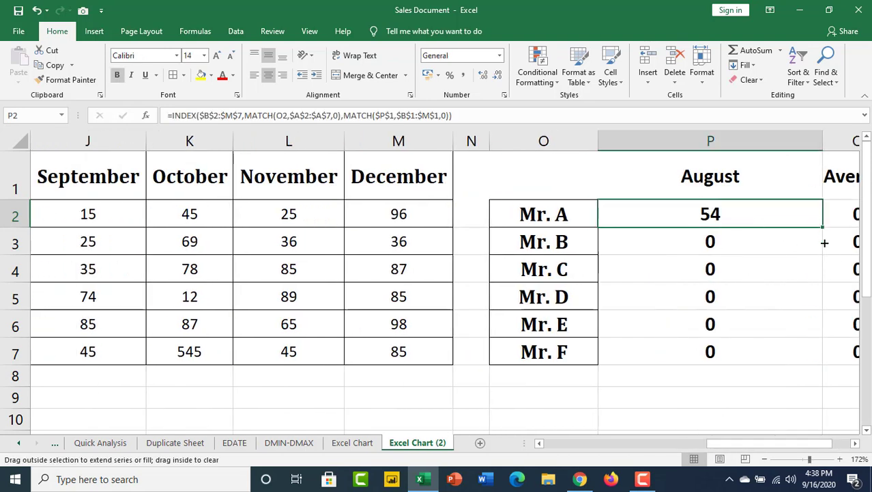
Fill P2's formula down to P7 and verify 87, 25, 63, 54, 58 against August sales.
drag(824, 228, 837, 364)
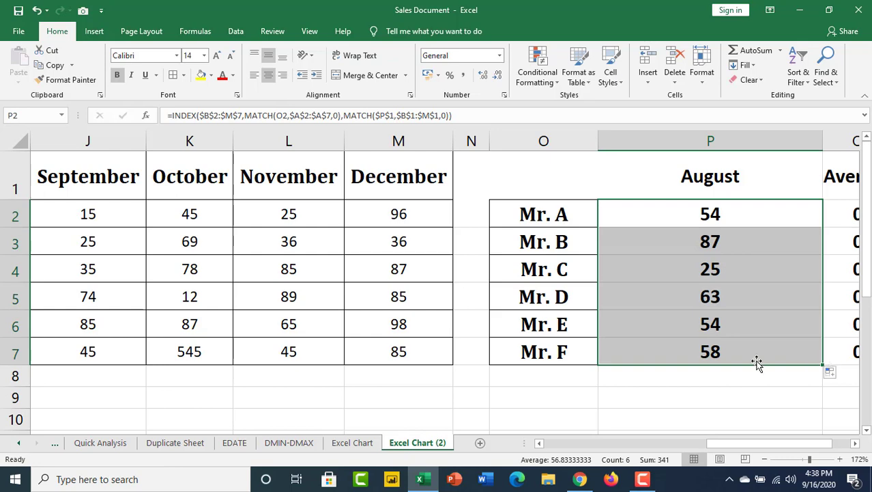
drag(716, 445, 409, 430)
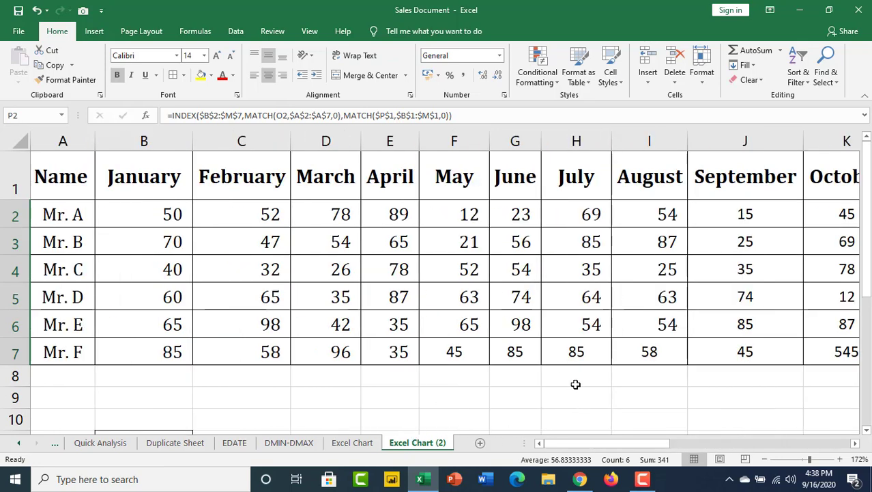
drag(620, 445, 743, 445)
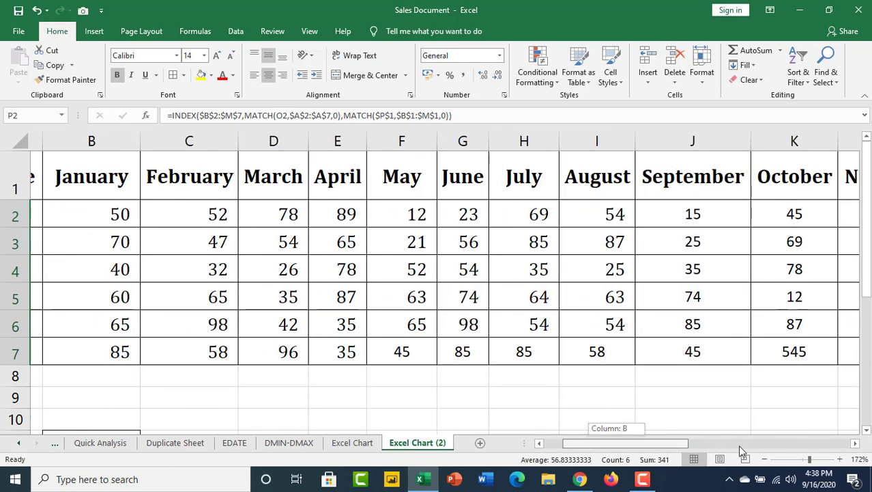
click(706, 352)
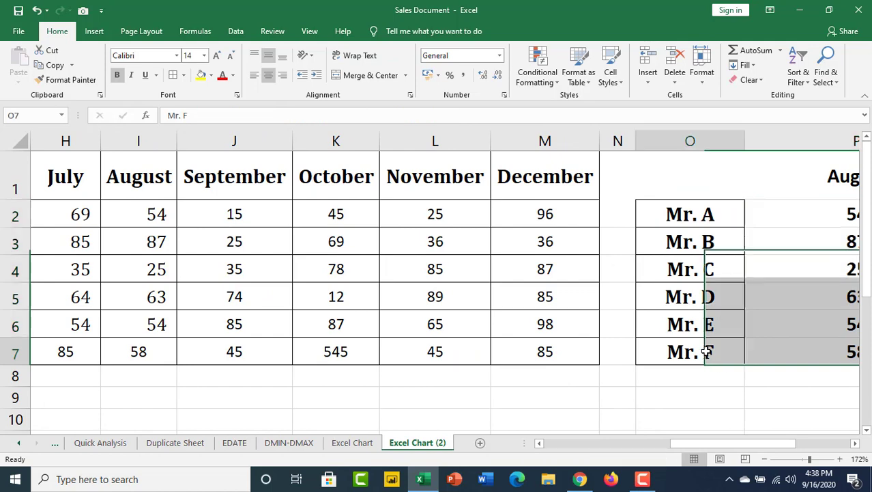
click(814, 357)
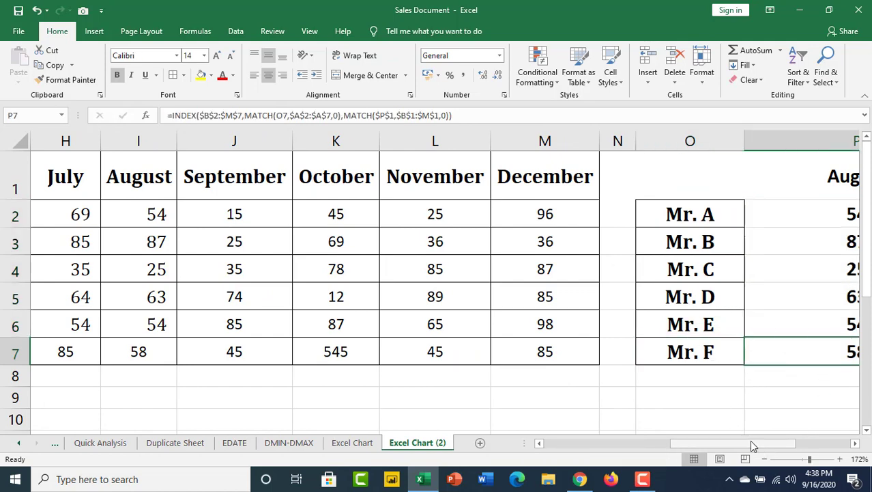
mouse_move(750, 442)
mouse_down()
mouse_move(783, 445)
mouse_move(624, 445)
mouse_up()
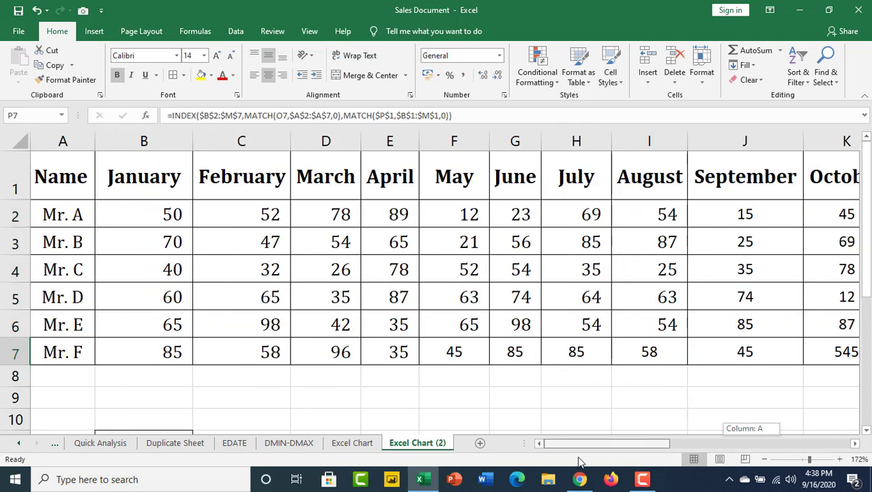
click(4, 352)
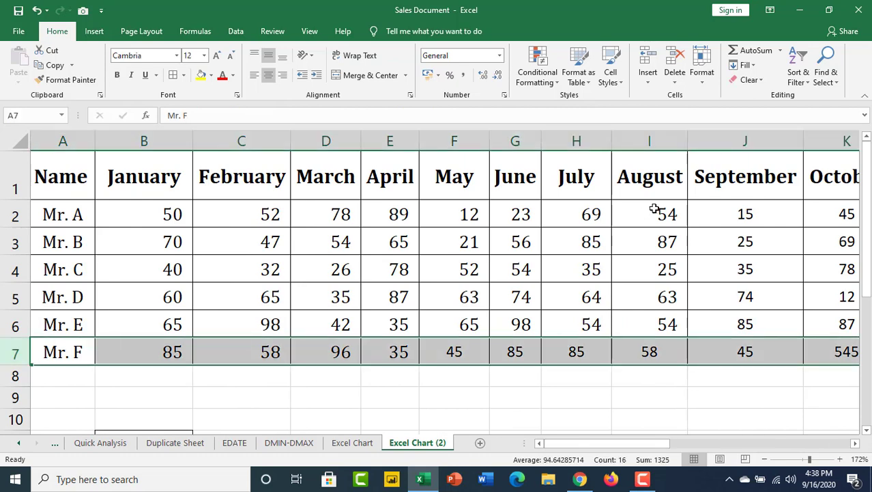
click(672, 355)
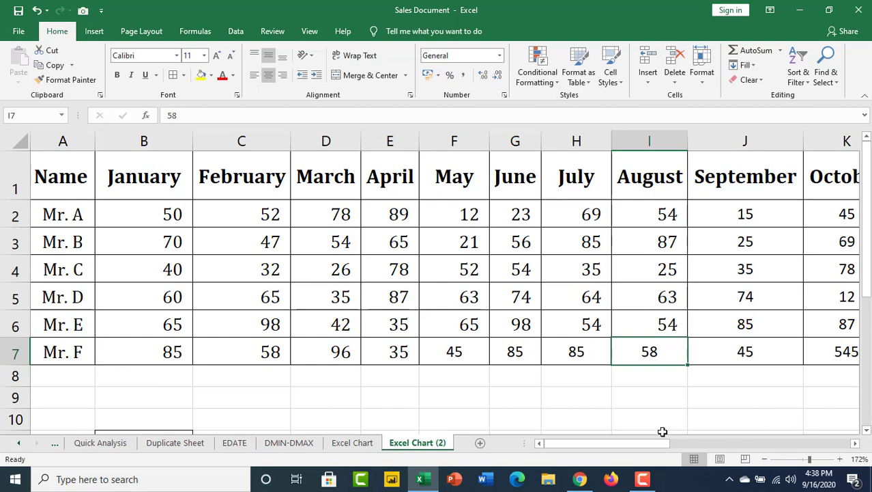
drag(652, 444, 819, 433)
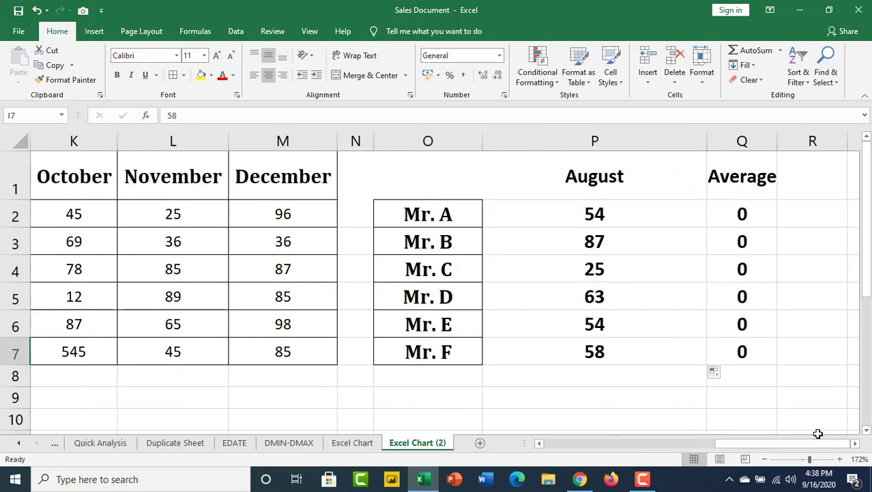
click(650, 266)
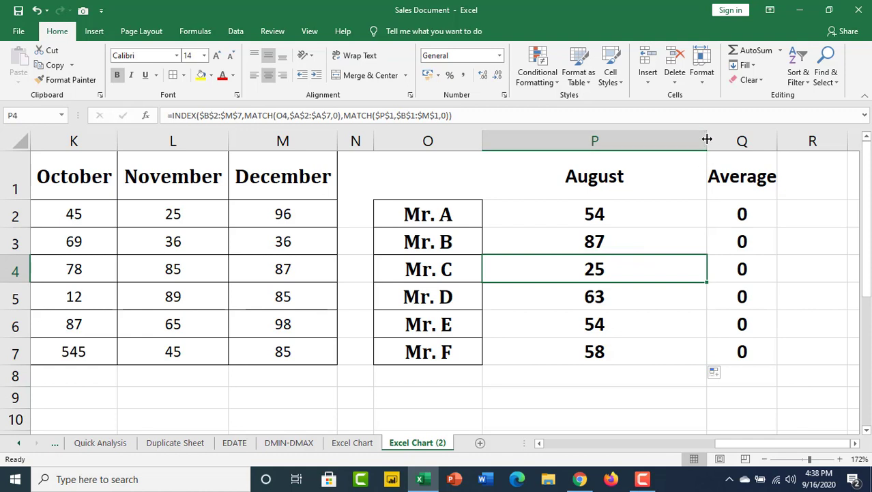
Narrow the August column P to 11.43 and widen the Average column Q.
drag(707, 140, 634, 142)
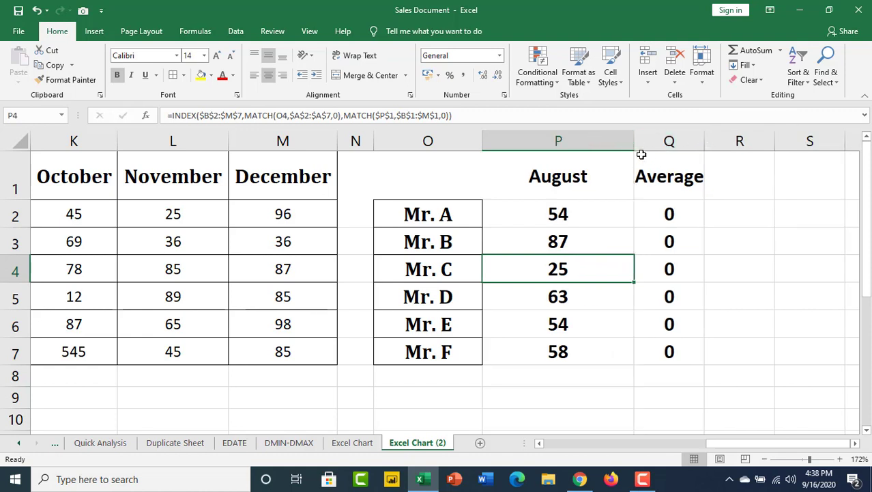
click(595, 242)
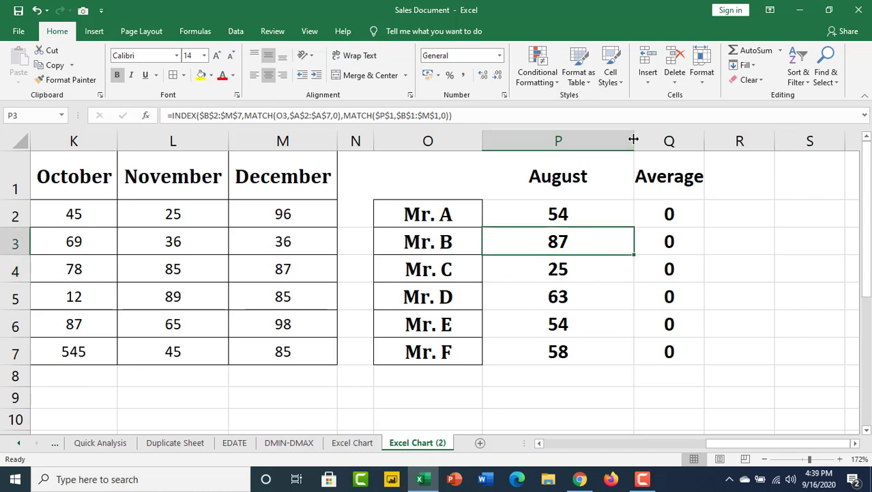
mouse_move(633, 139)
mouse_down()
mouse_move(576, 147)
mouse_move(590, 150)
mouse_up()
click(634, 211)
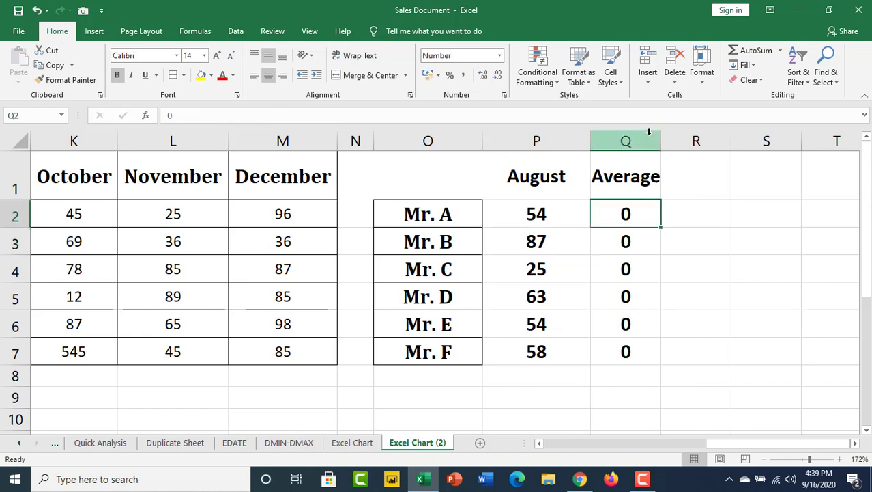
drag(661, 141, 686, 141)
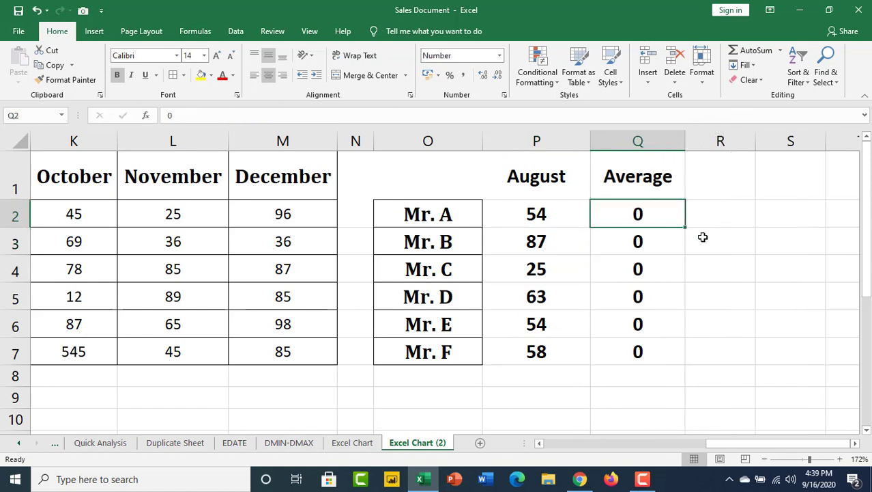
click(701, 235)
click(659, 206)
Enter =AVERAGE($P$2:$P$7) in cell Q2.
text(=)
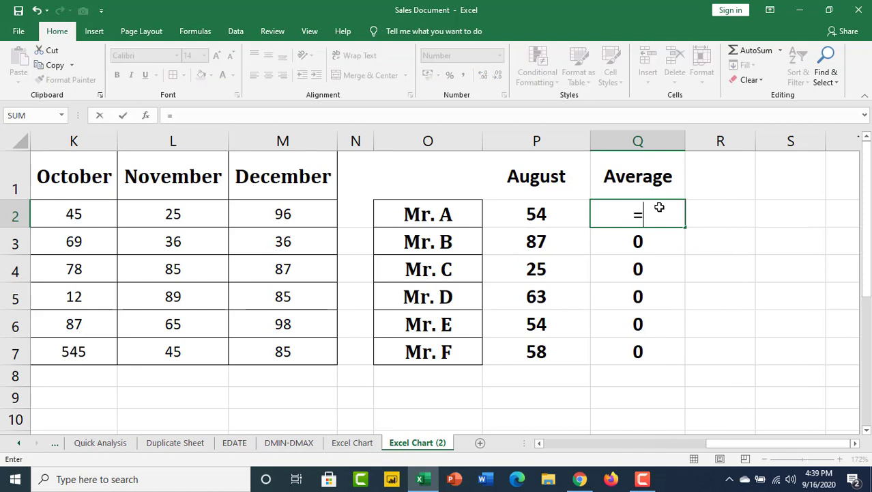
text(AVER)
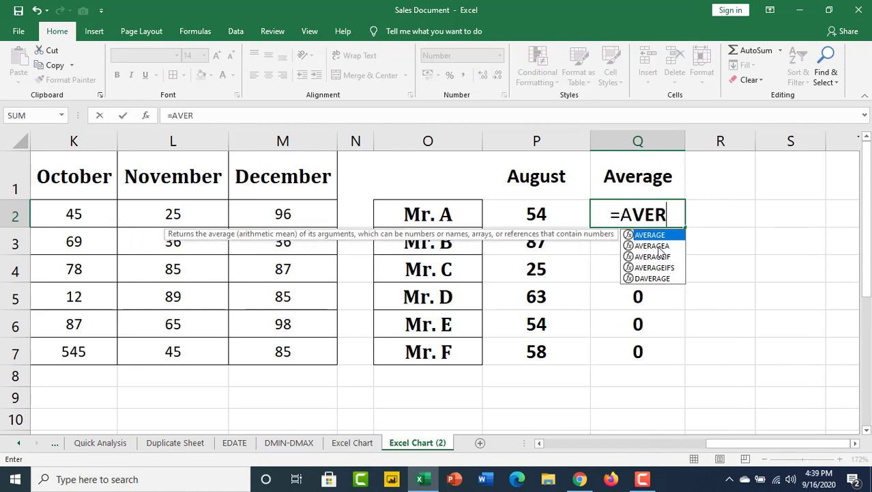
double_click(650, 235)
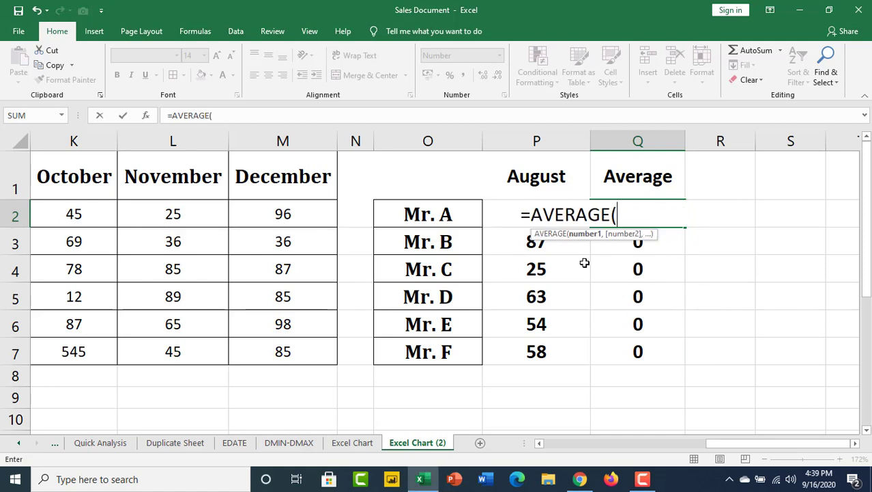
drag(512, 209, 536, 349)
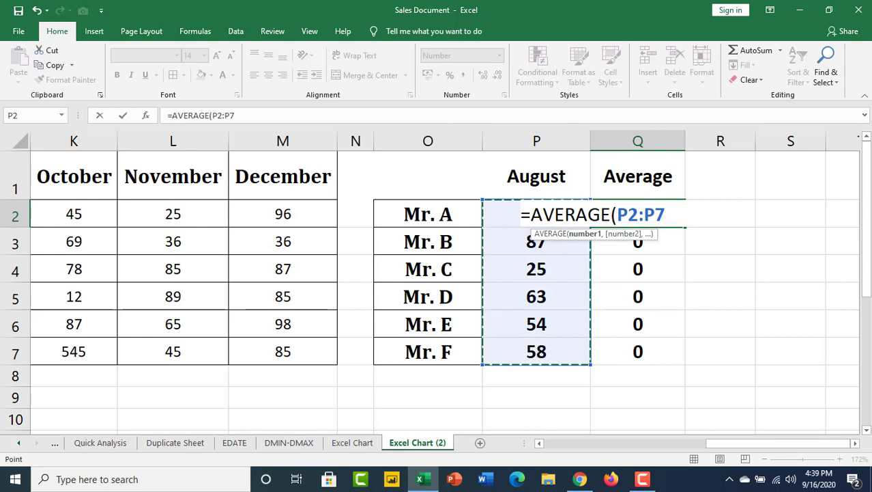
key(F4)
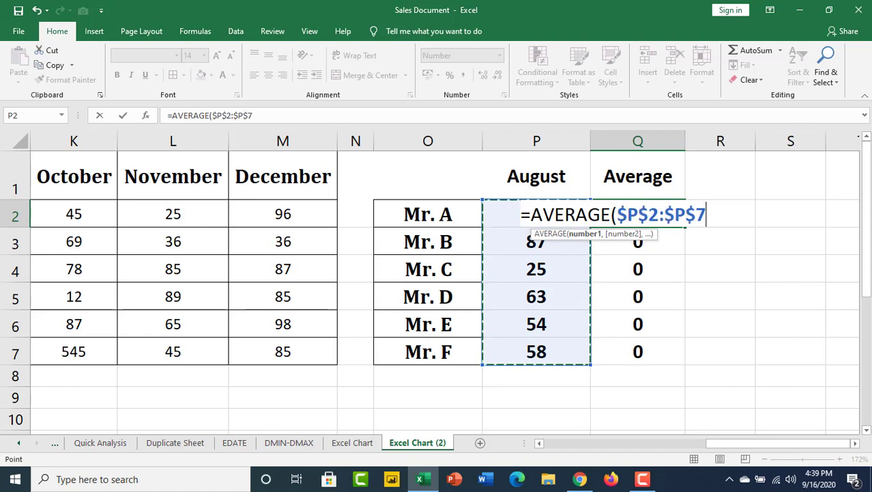
text())
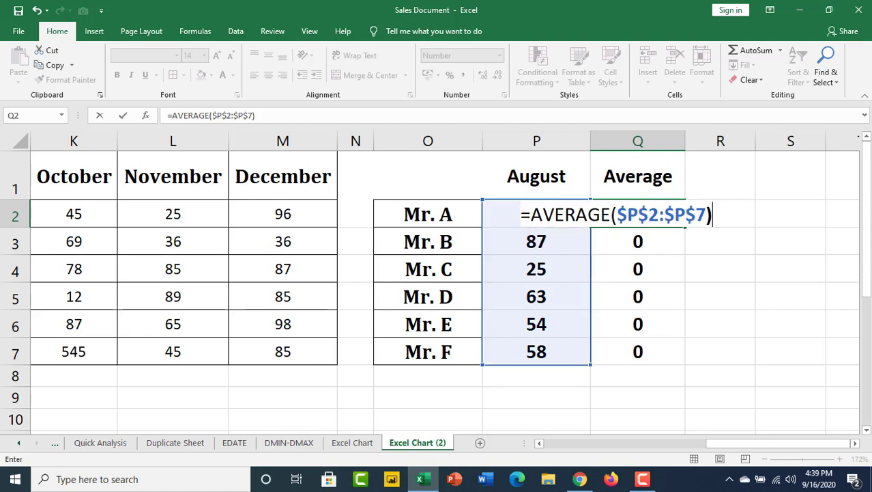
key(Return)
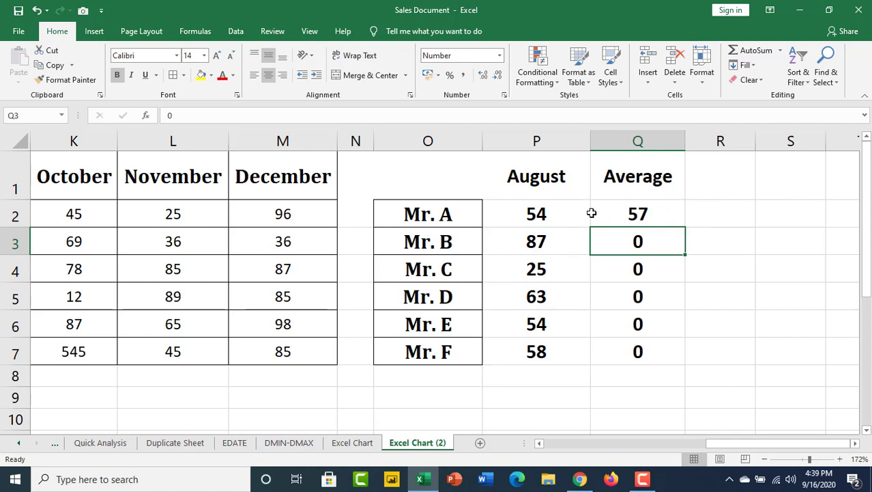
Fill the average formula from Q2 down to Q7 so every row shows 57.
click(650, 217)
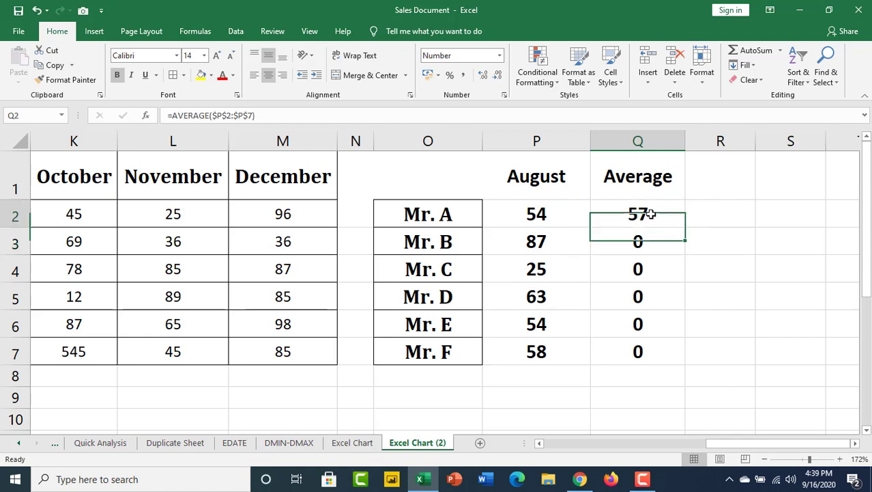
drag(685, 228, 688, 350)
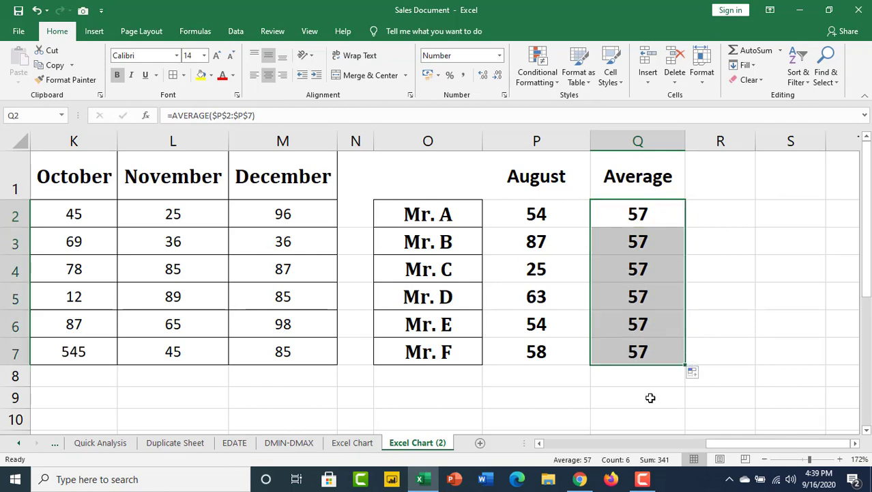
click(782, 348)
drag(736, 443, 553, 462)
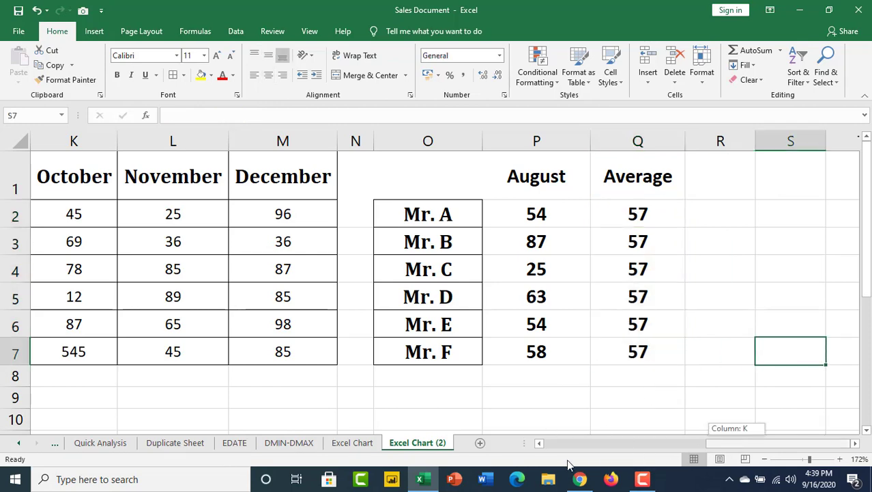
scroll(423, 336, down, 3)
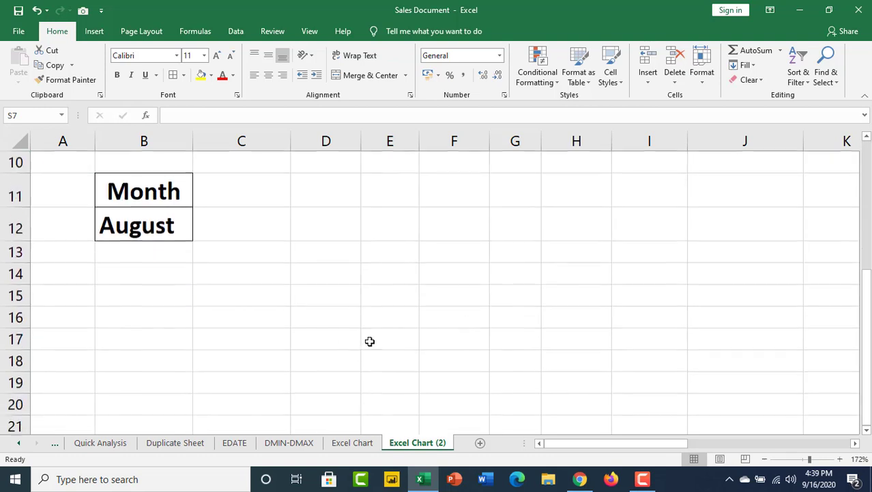
scroll(338, 329, up, 3)
drag(598, 443, 759, 443)
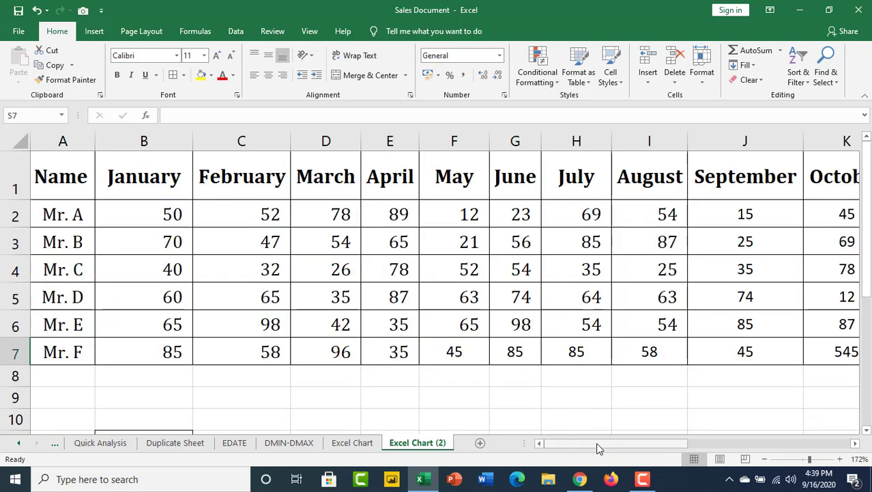
click(660, 292)
Insert a 2-D clustered column chart of O2:P7, resize it, and zoom to 95%.
mouse_move(536, 213)
mouse_down()
mouse_move(658, 334)
mouse_move(656, 352)
mouse_up()
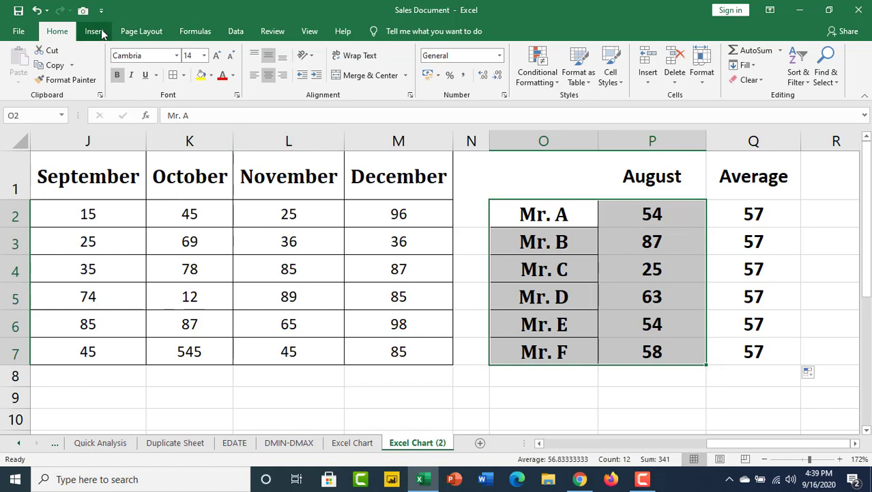
scroll(266, 68, down, 1)
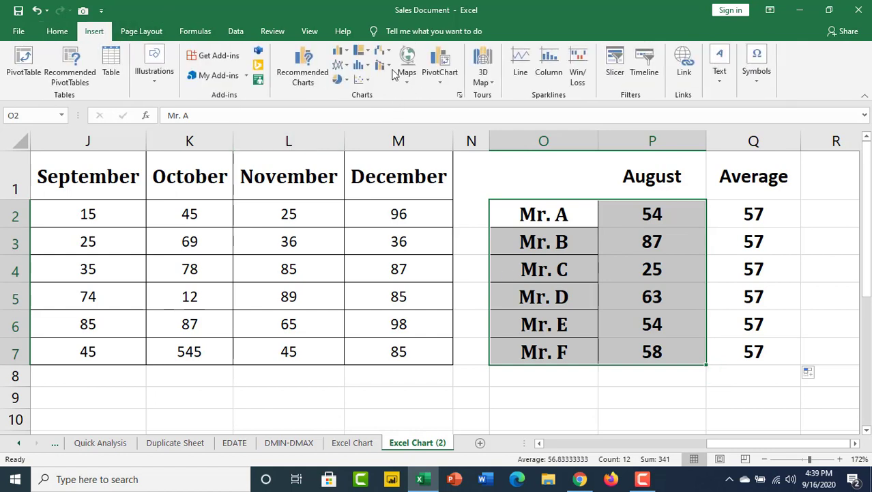
click(346, 53)
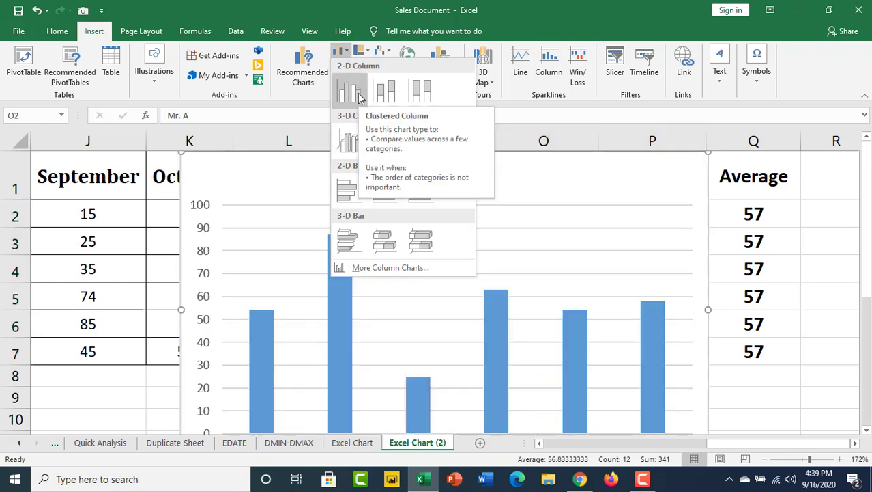
click(349, 97)
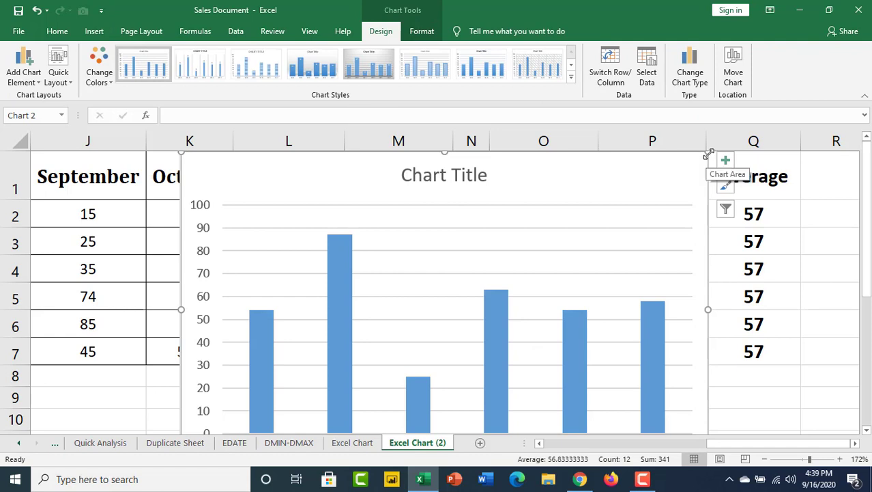
drag(708, 154, 718, 288)
scroll(736, 282, down, 3)
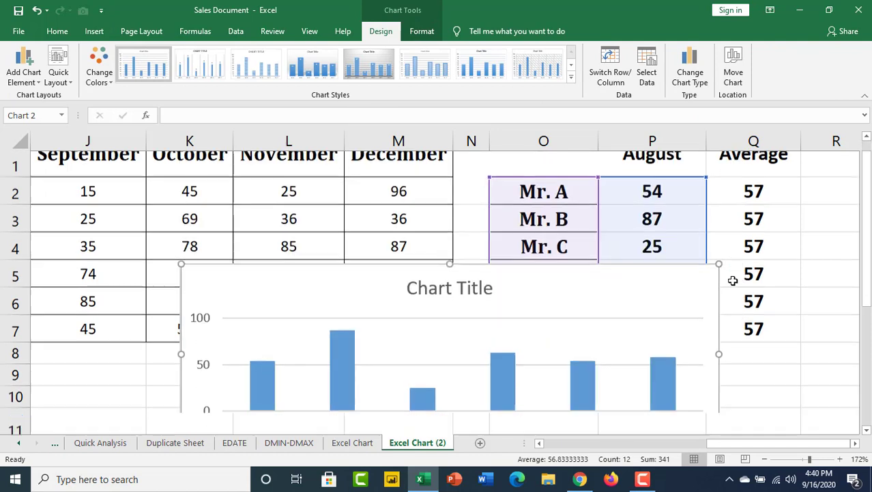
scroll(737, 282, up, 1)
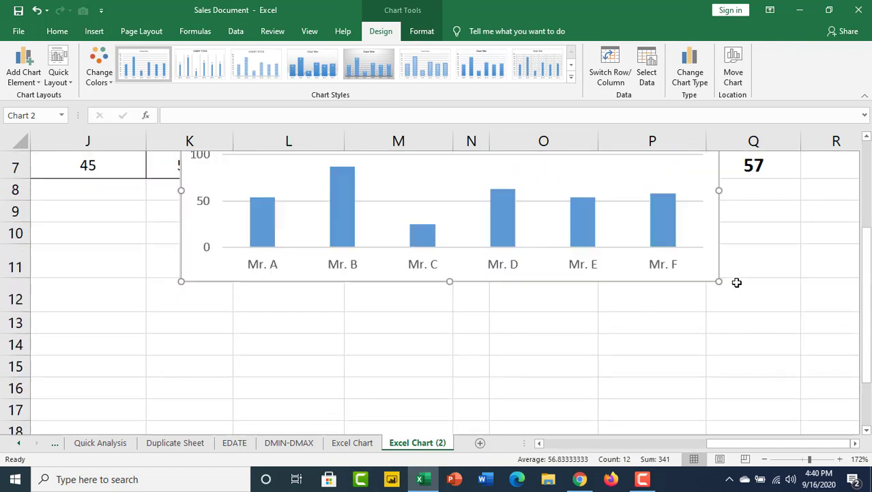
click(800, 460)
Move the chart under the table, stretch it to row 19, and delete its title.
mouse_move(587, 237)
mouse_down()
mouse_move(251, 287)
mouse_move(259, 289)
mouse_up()
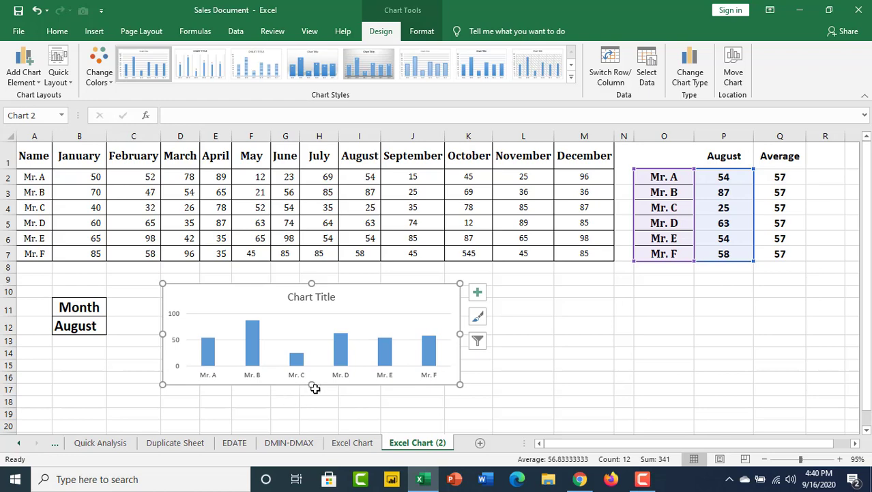
drag(311, 386, 312, 415)
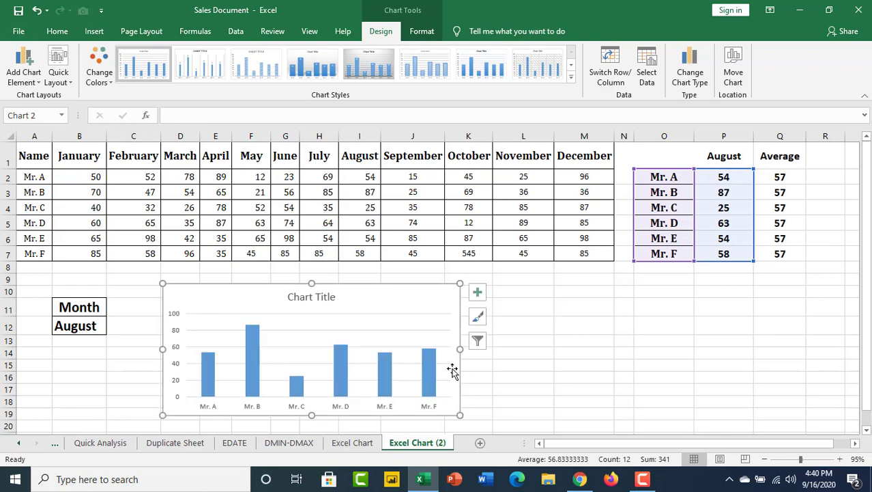
click(321, 296)
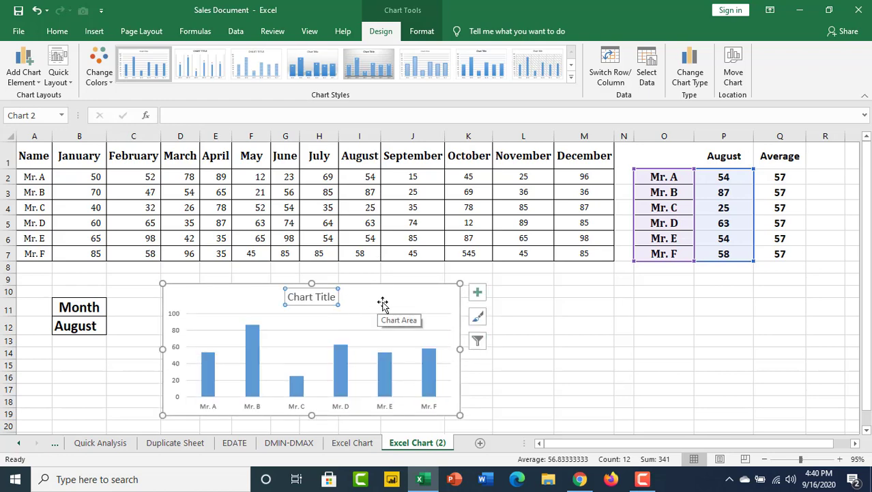
key(Delete)
Delete the chart's gridlines and vertical value axis.
click(229, 310)
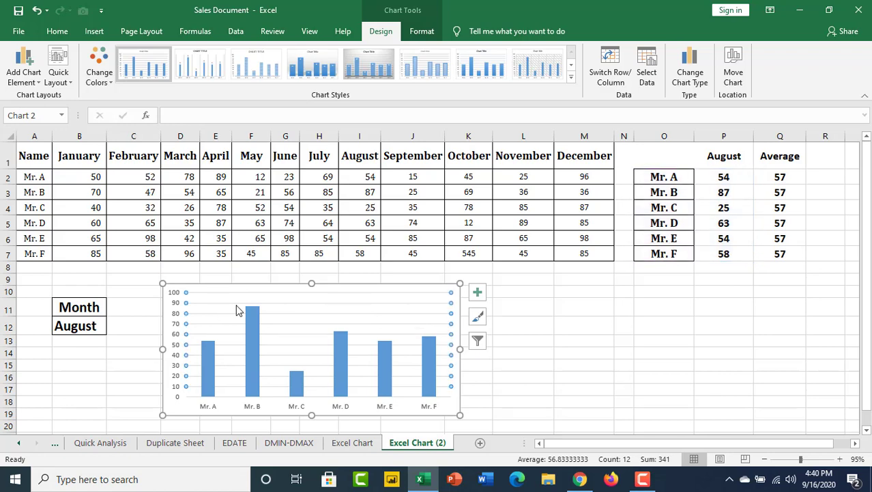
key(Delete)
click(179, 314)
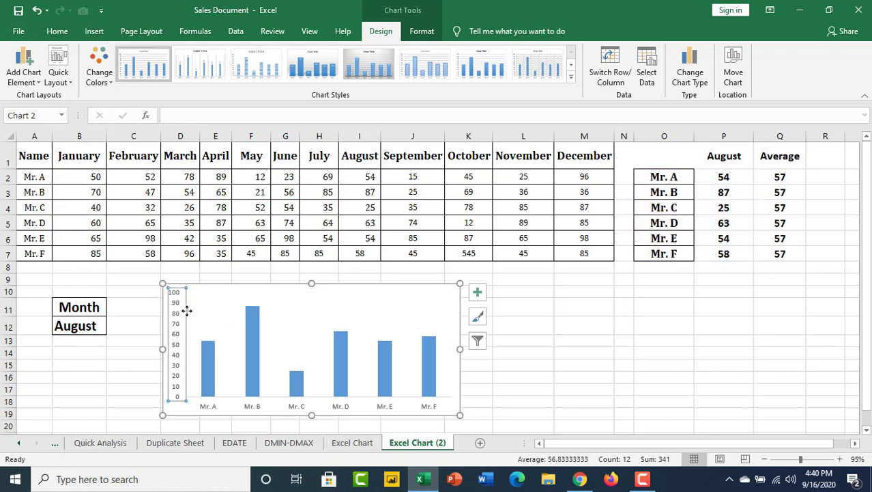
key(Delete)
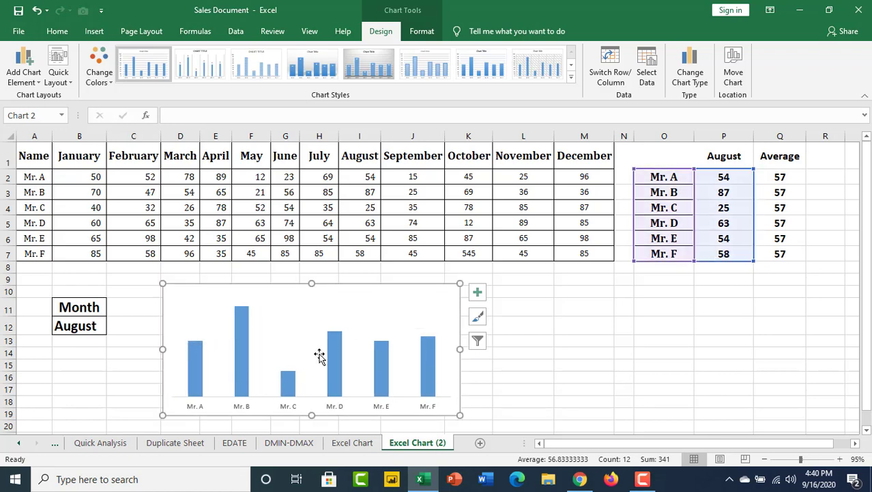
click(423, 350)
click(423, 350)
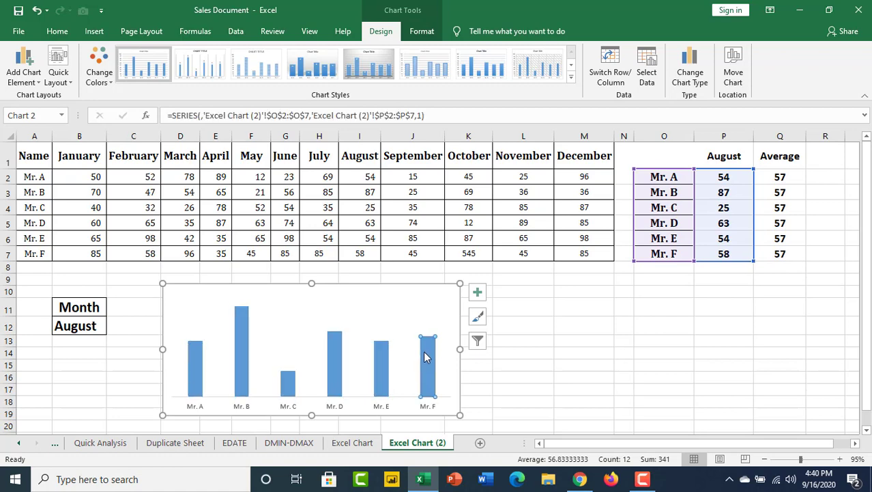
Reduce the columns' gap width to 105% so the August bars are wider.
double_click(423, 350)
right_click(424, 350)
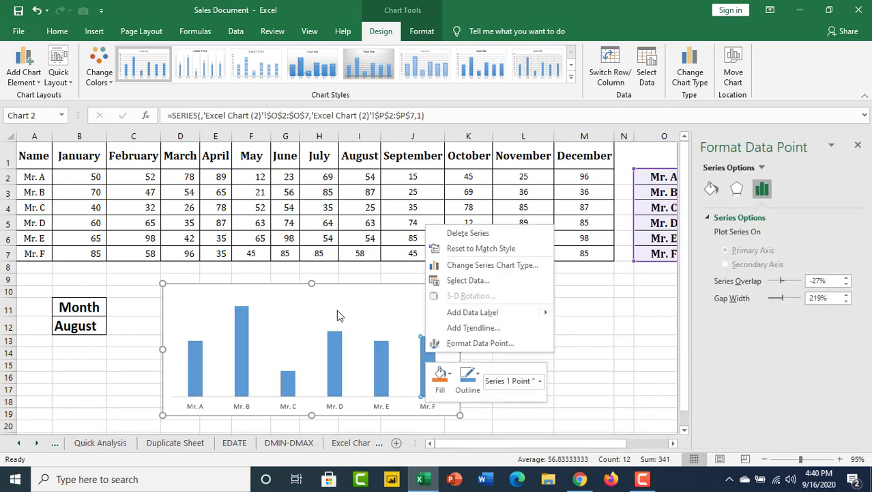
key(Escape)
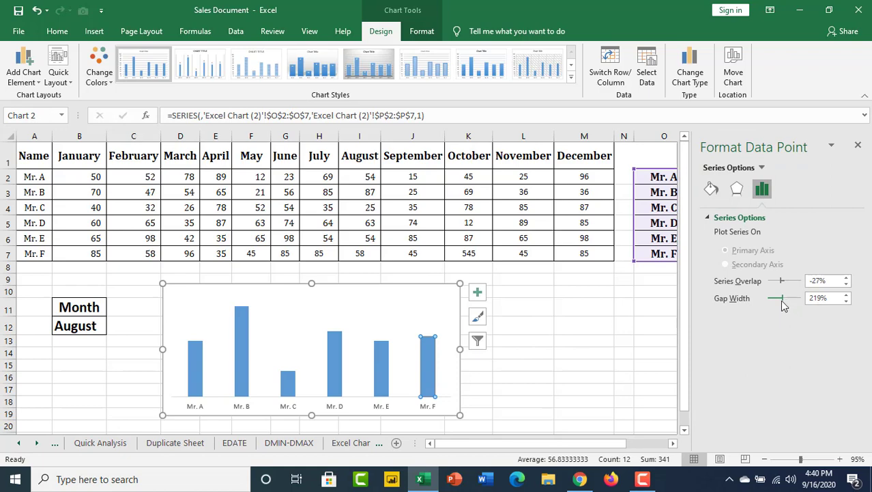
drag(782, 302, 798, 304)
drag(798, 302, 774, 300)
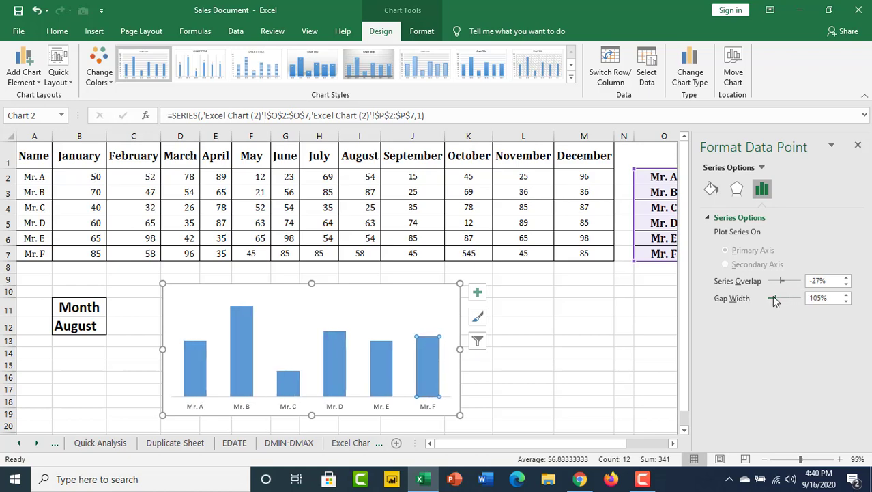
click(620, 310)
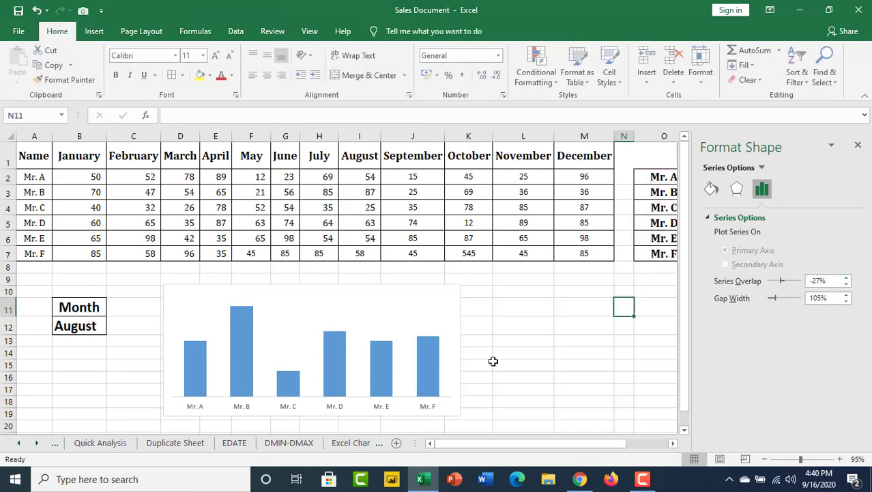
Fill the chart's name-label axis with dark red.
click(288, 411)
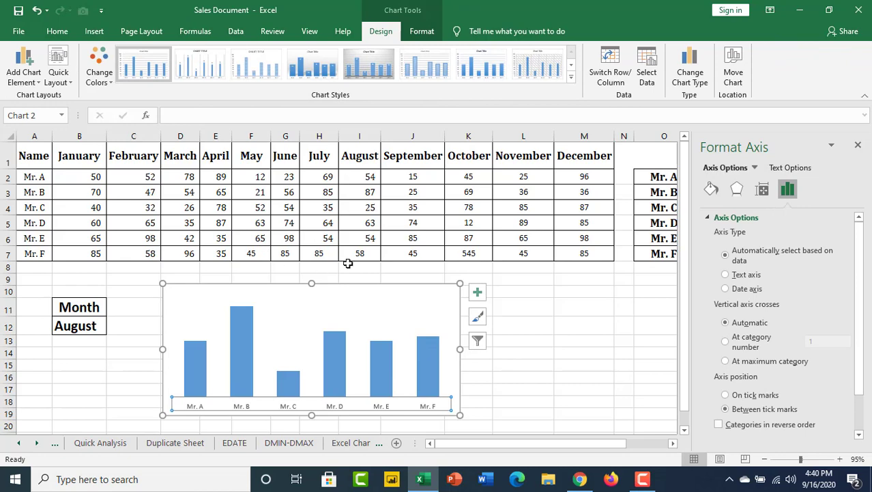
click(57, 31)
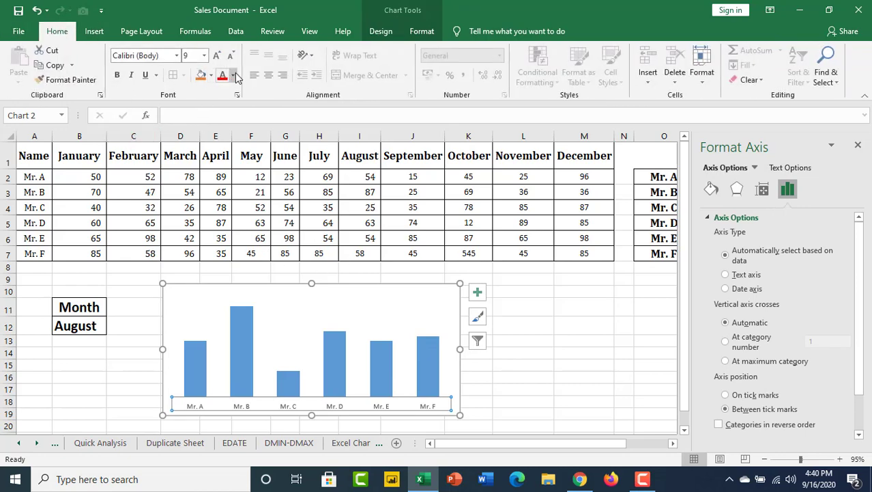
click(211, 75)
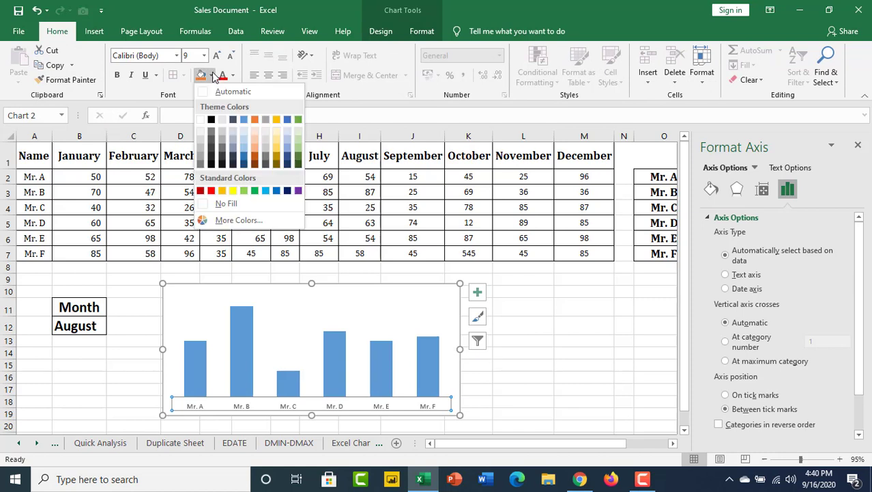
click(201, 191)
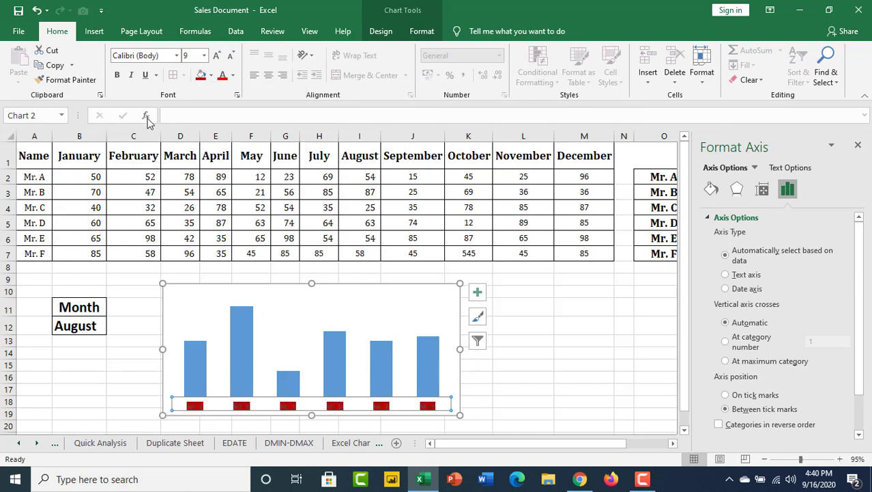
Make the name labels bold, 12-point, white text.
click(117, 77)
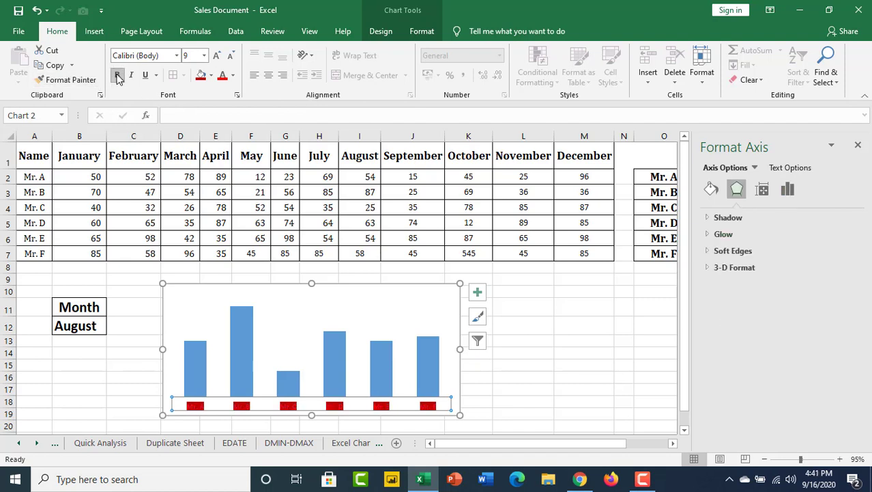
click(216, 57)
click(215, 57)
click(216, 58)
click(216, 57)
click(215, 57)
click(215, 57)
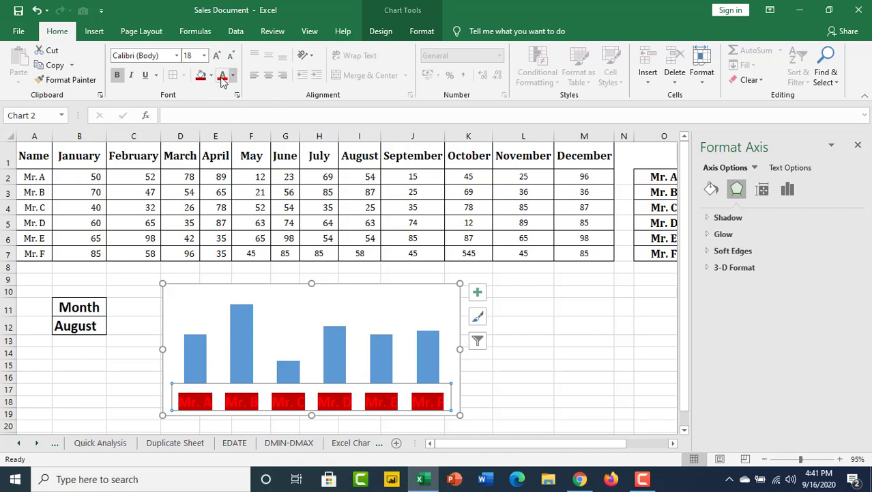
click(230, 58)
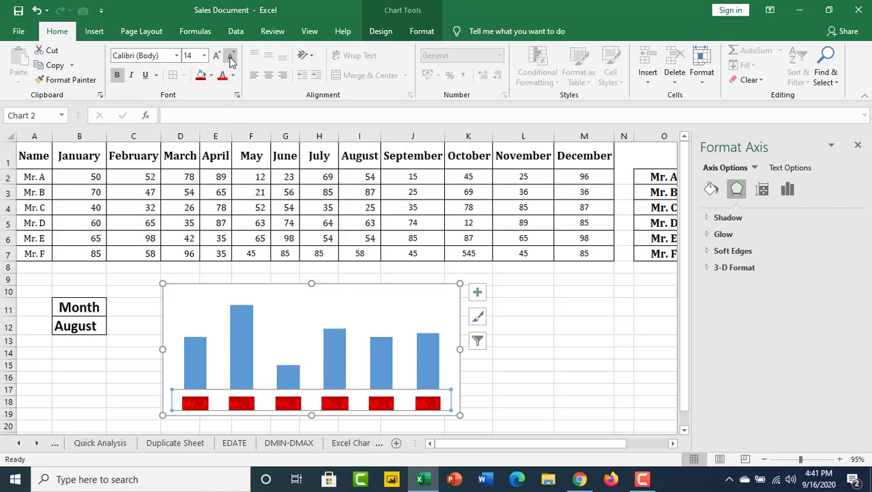
click(231, 57)
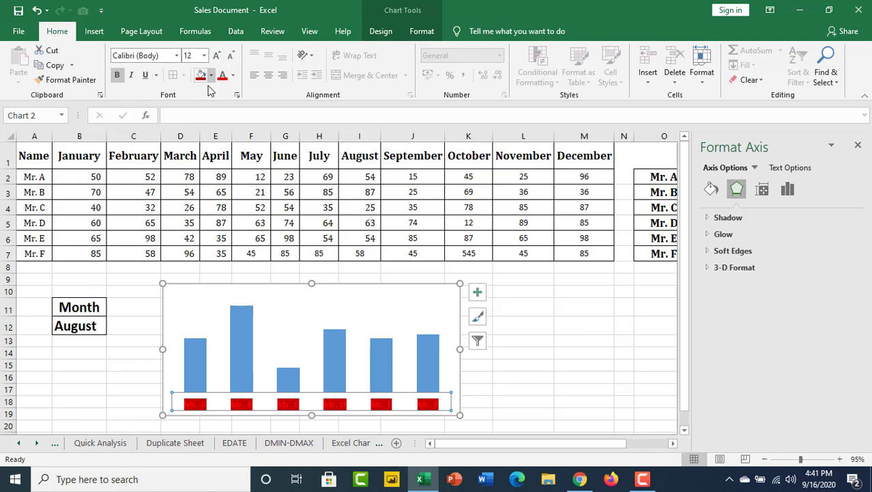
click(233, 76)
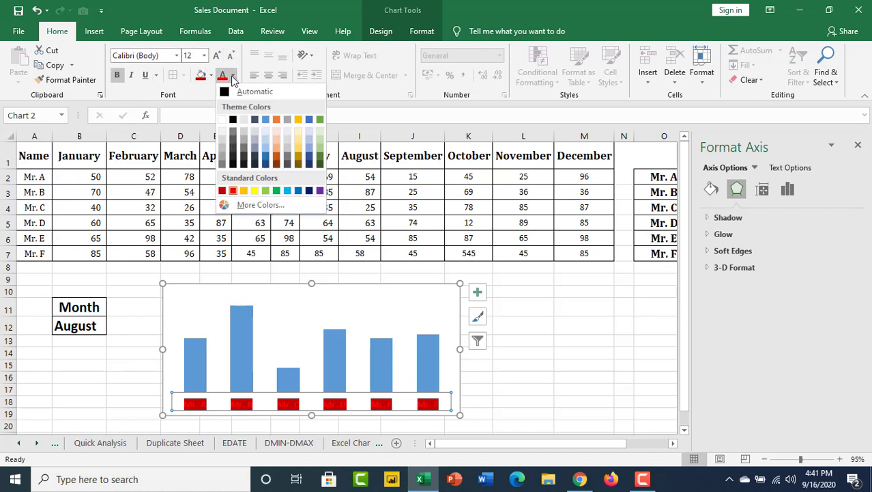
click(222, 122)
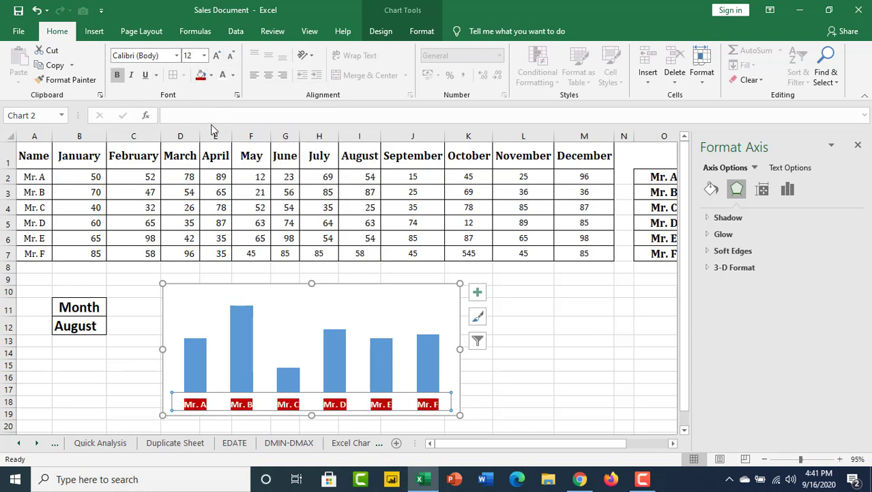
click(526, 401)
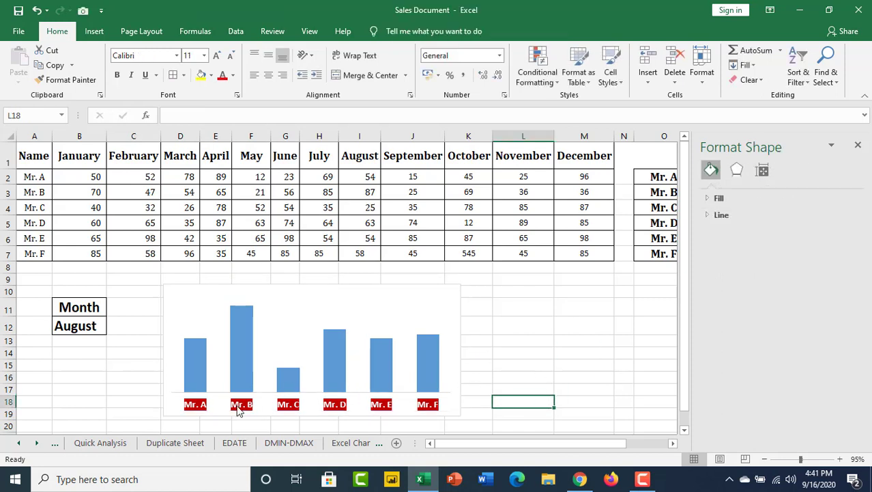
Add data labels to the bars and make them bold 16-point (54, 87, 25, 63, 54, 58).
click(249, 335)
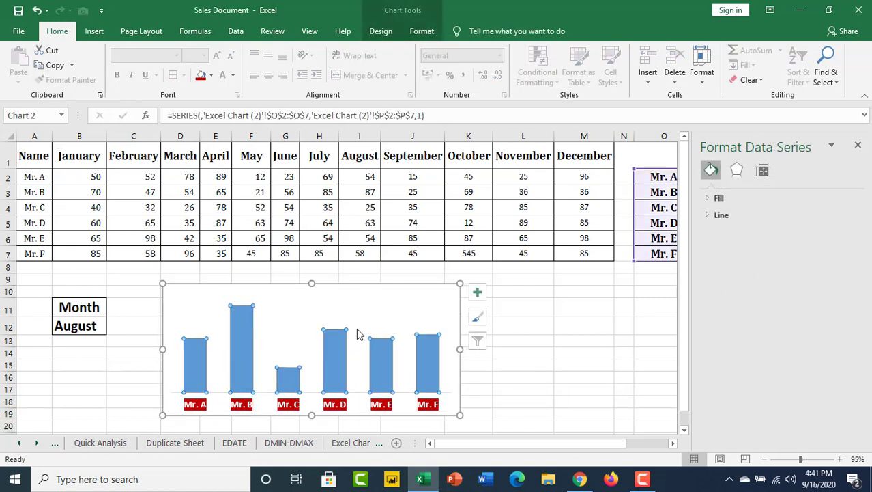
click(477, 292)
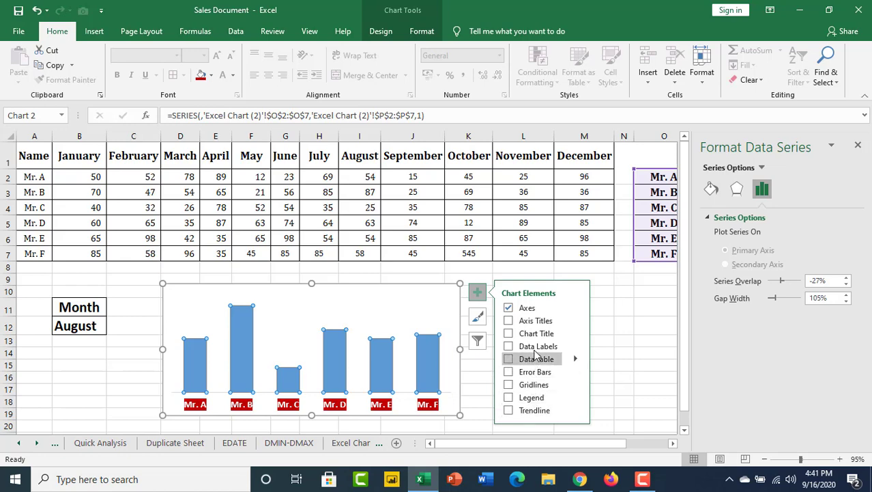
click(508, 346)
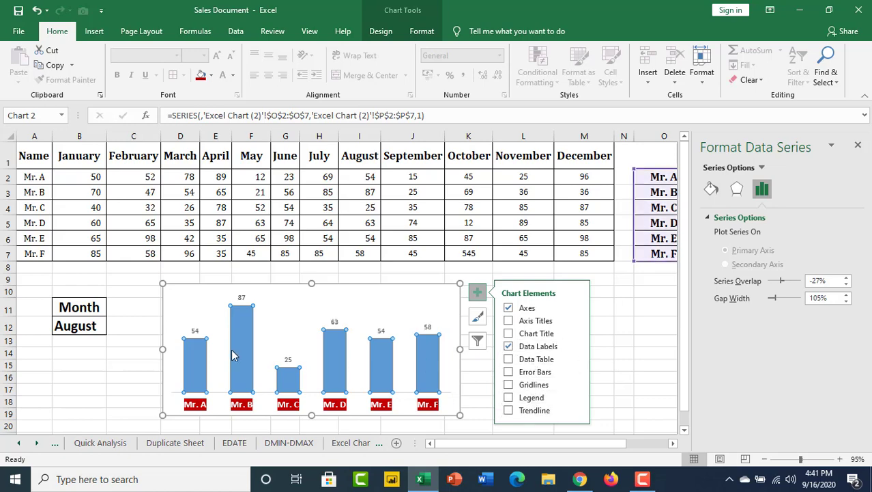
click(200, 328)
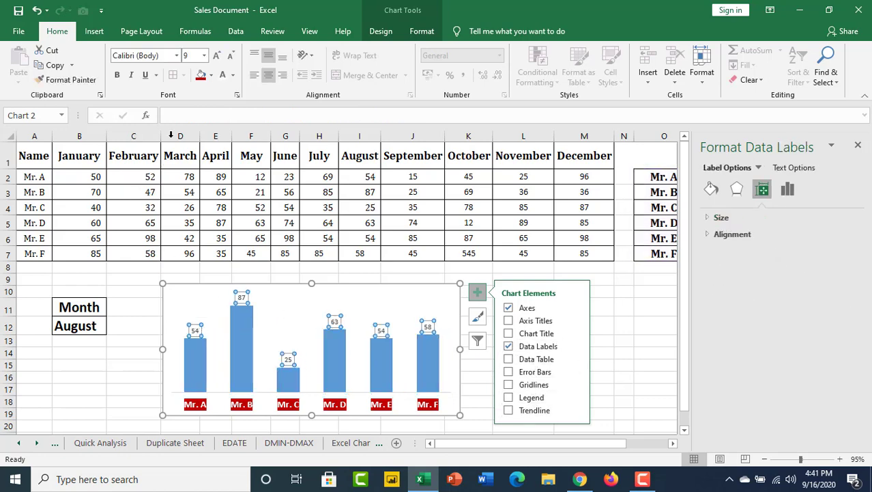
click(117, 75)
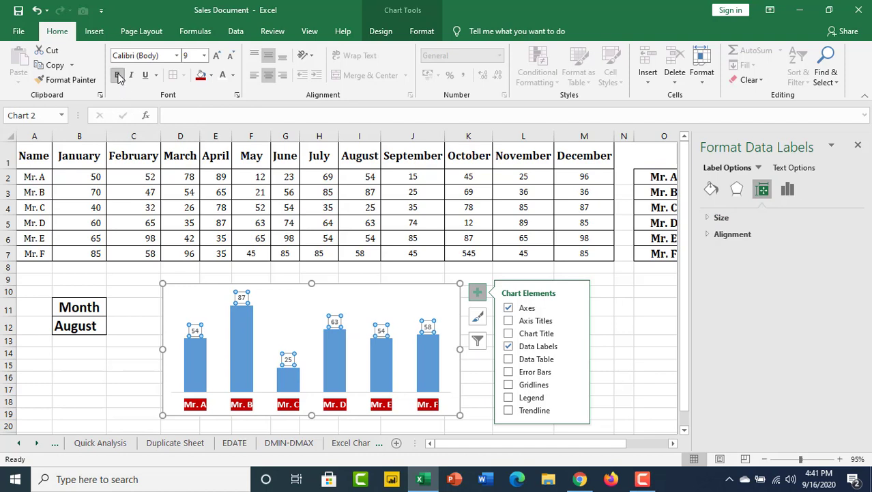
click(216, 56)
click(216, 56)
click(216, 56)
click(216, 56)
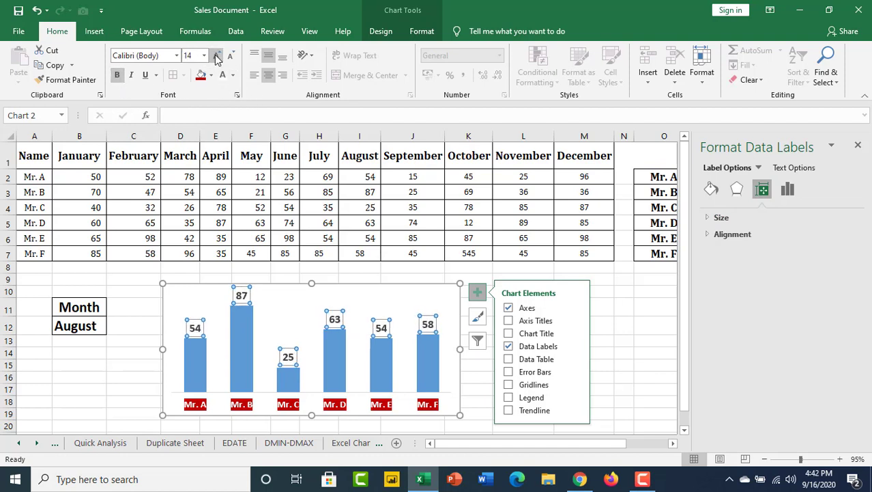
click(215, 56)
click(624, 340)
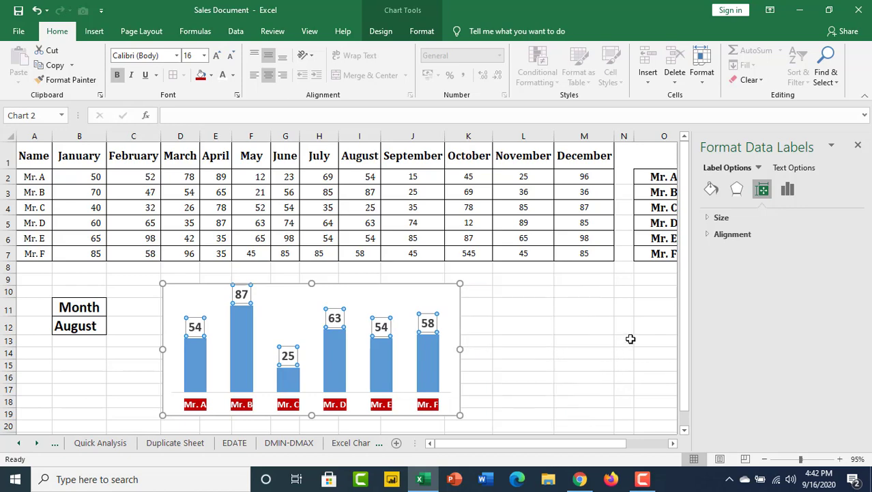
Extend the chart's source range from column P to include the Average column Q.
click(858, 149)
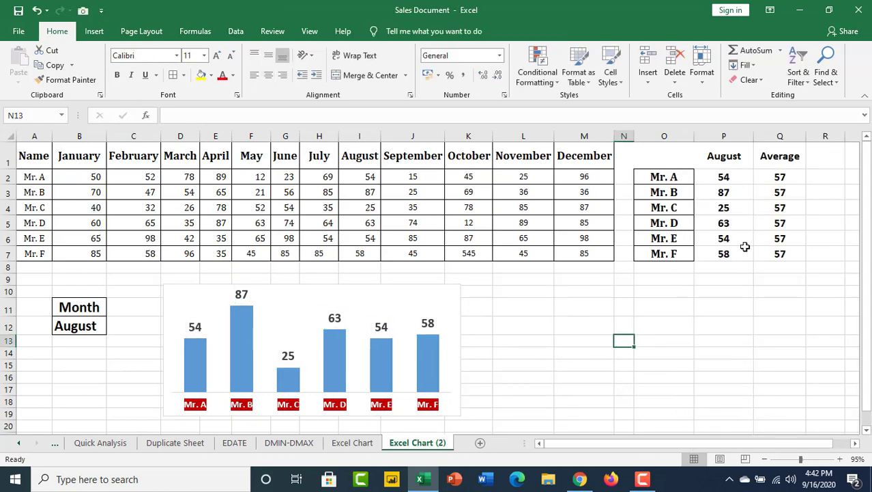
click(386, 348)
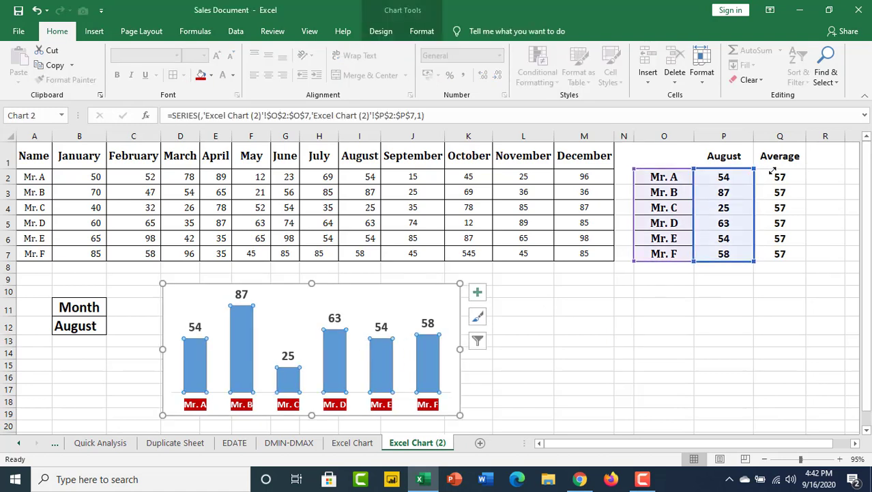
drag(754, 169, 801, 166)
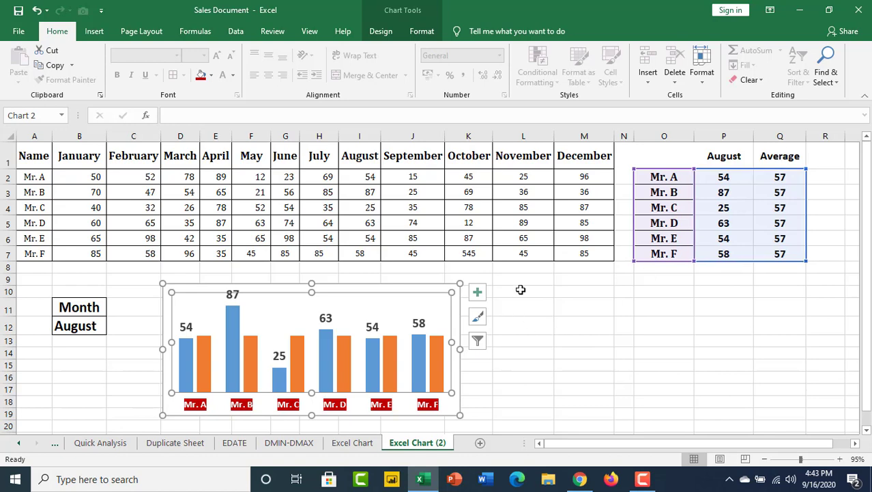
Change the Average series (Series2) to a Line type in a column-line combo chart.
click(346, 351)
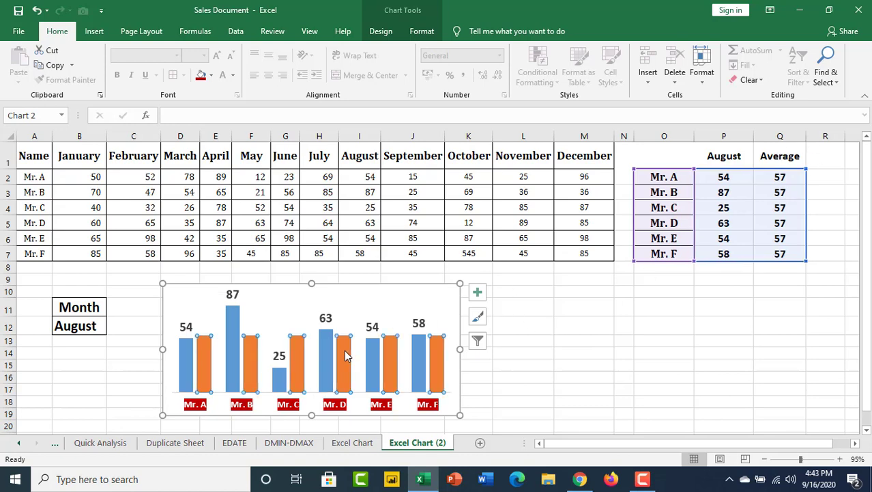
right_click(345, 355)
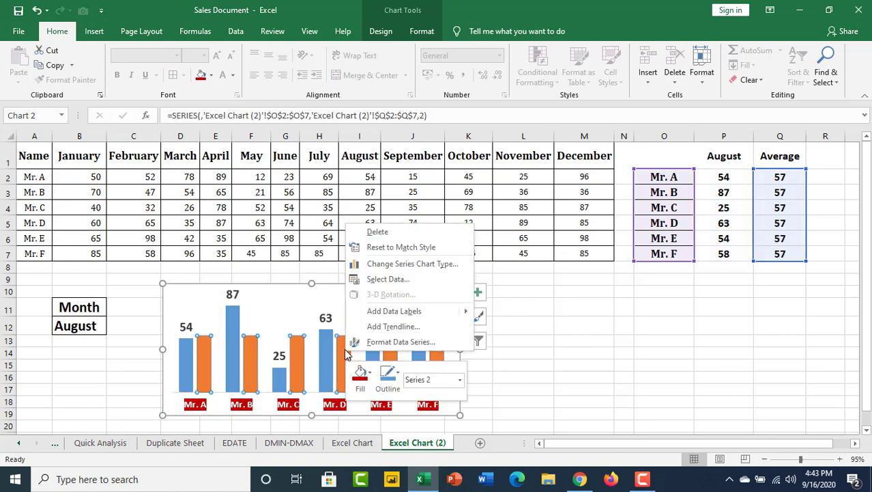
click(426, 268)
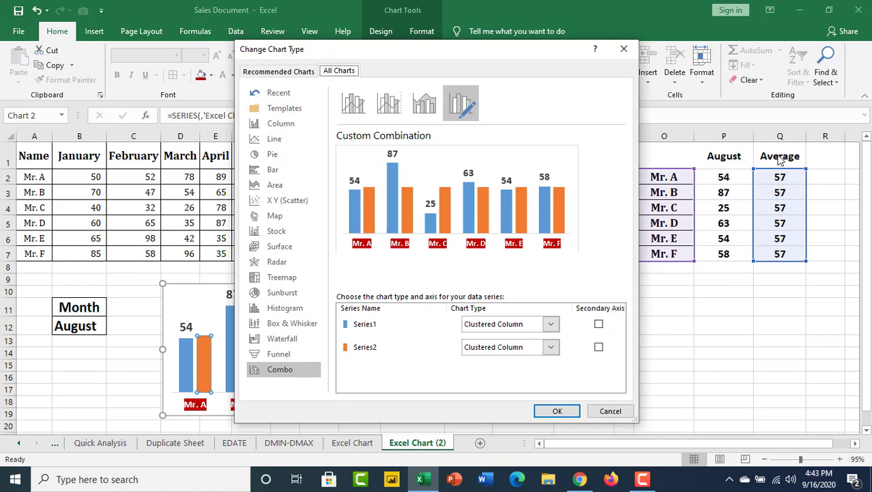
click(551, 348)
click(488, 243)
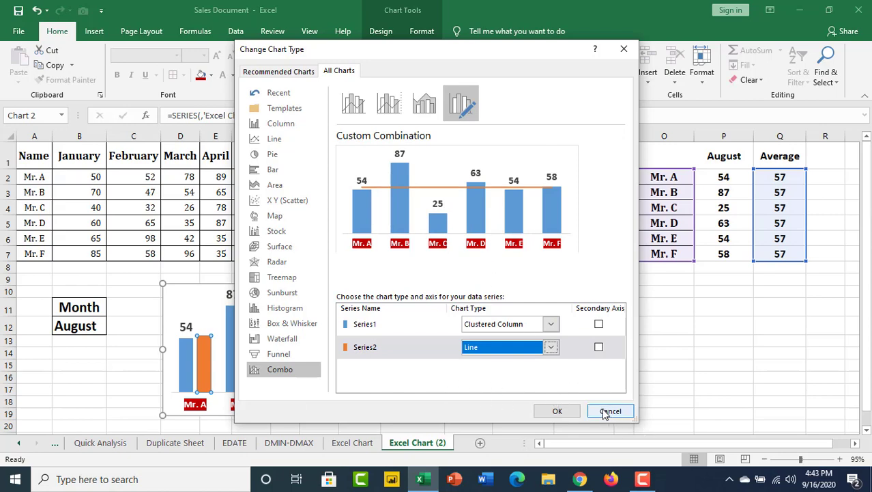
click(552, 409)
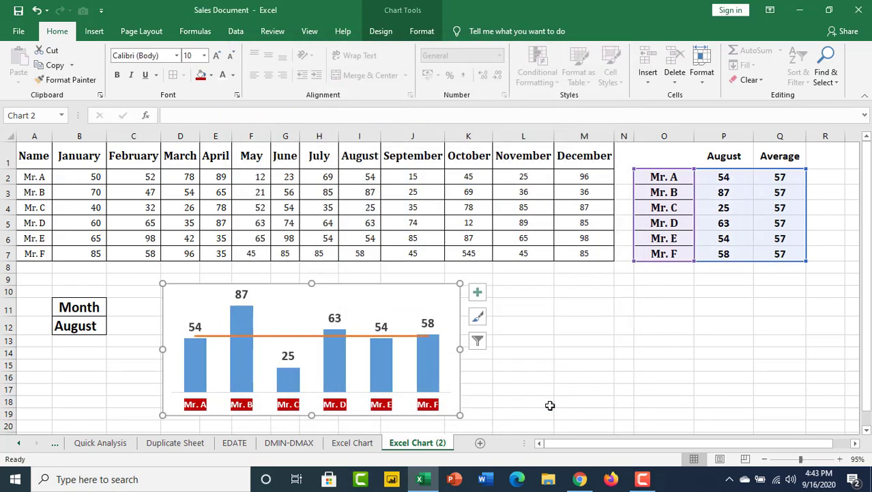
click(282, 336)
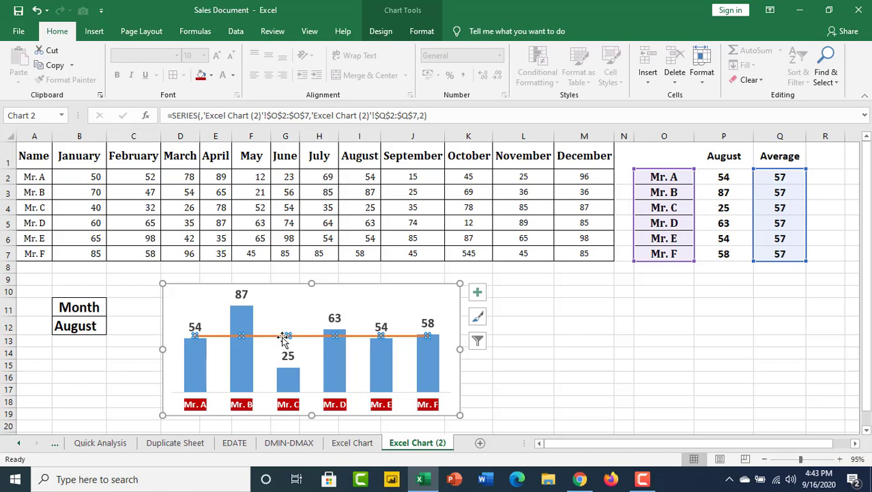
Thicken the average line to 2.25 pt and colour the Mr. C segment dark red.
double_click(284, 336)
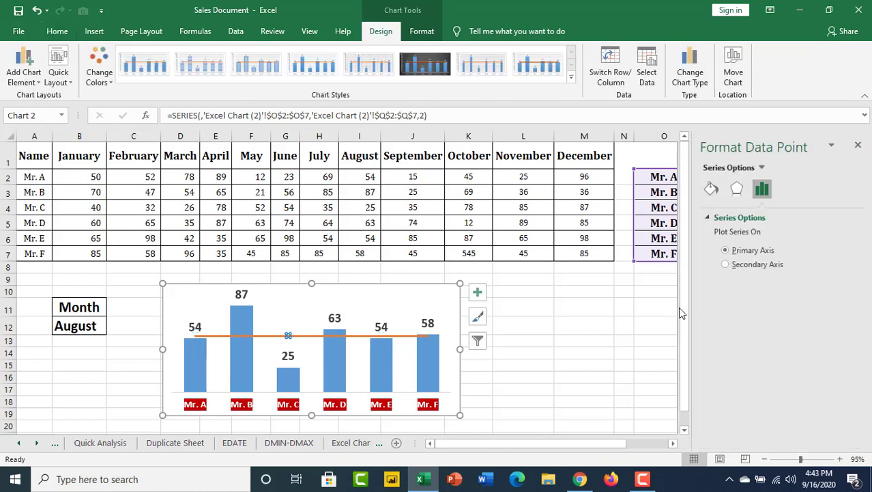
click(735, 192)
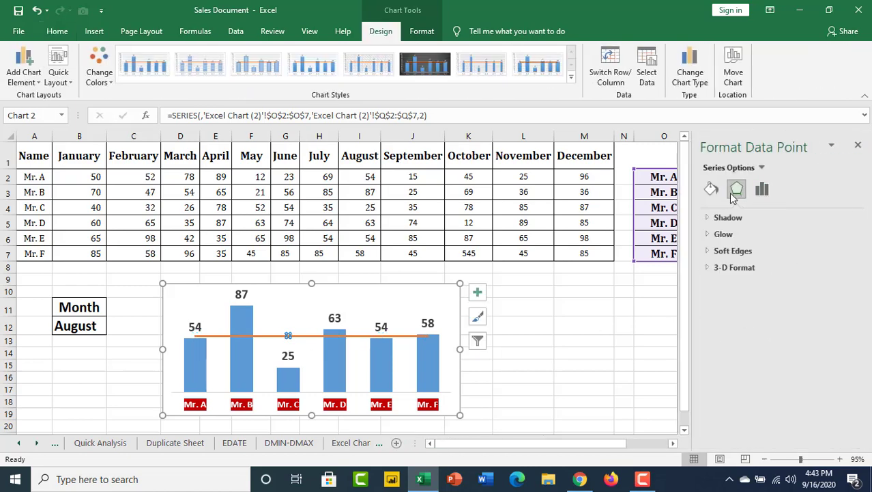
click(711, 189)
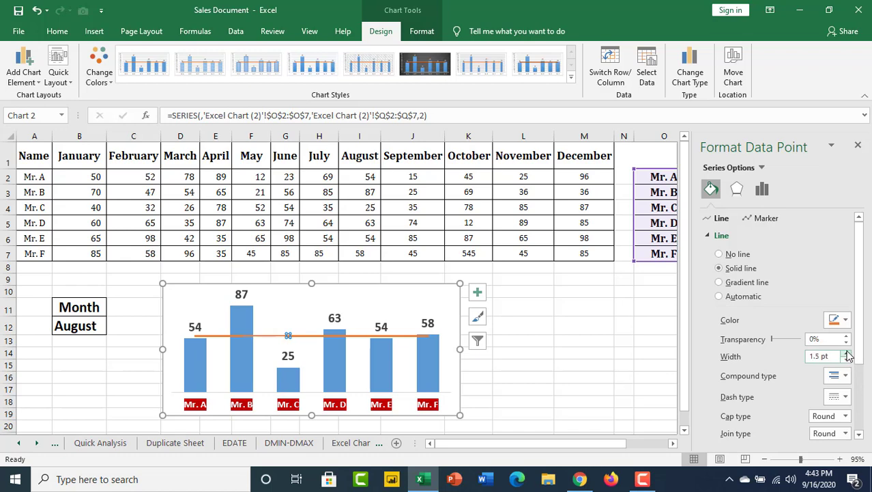
click(847, 353)
click(848, 353)
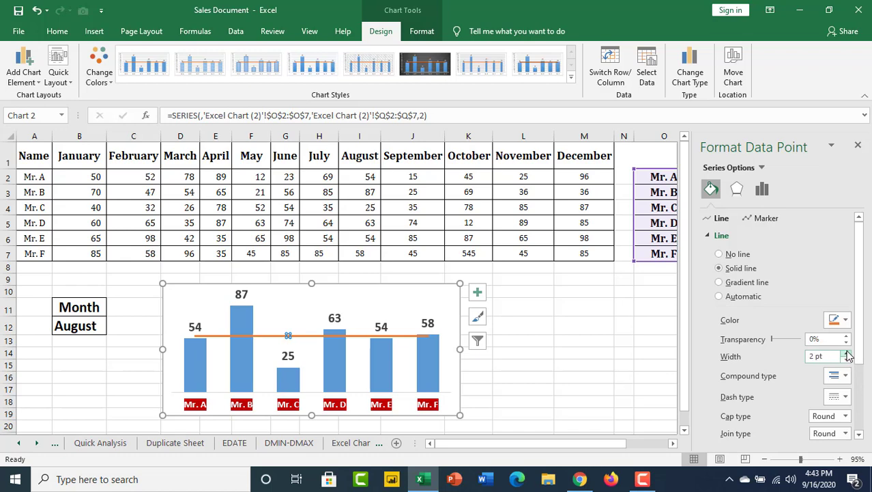
click(354, 335)
click(287, 335)
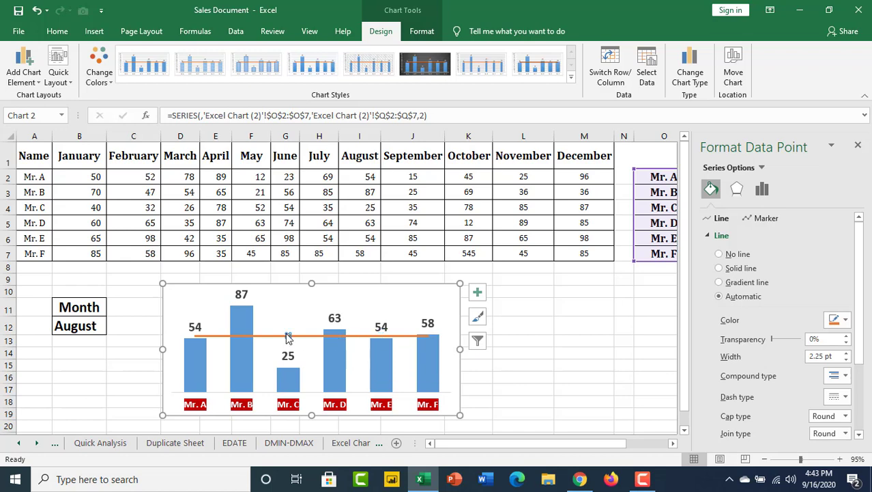
click(845, 319)
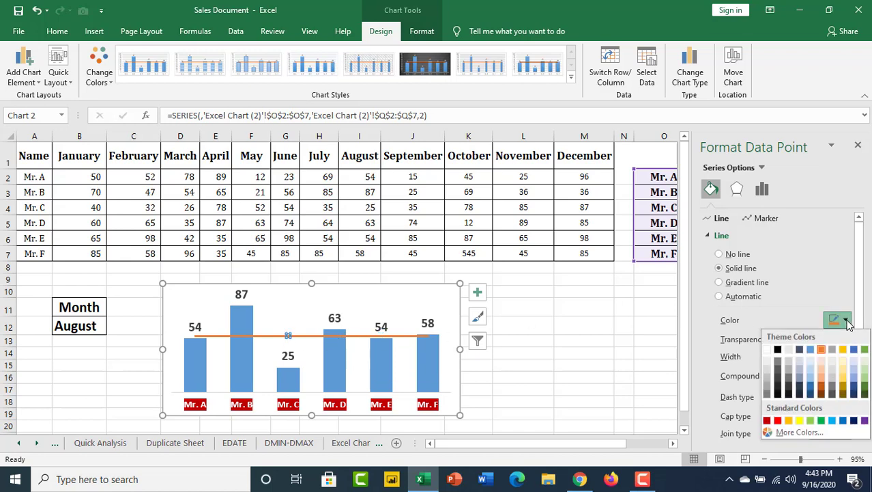
click(768, 419)
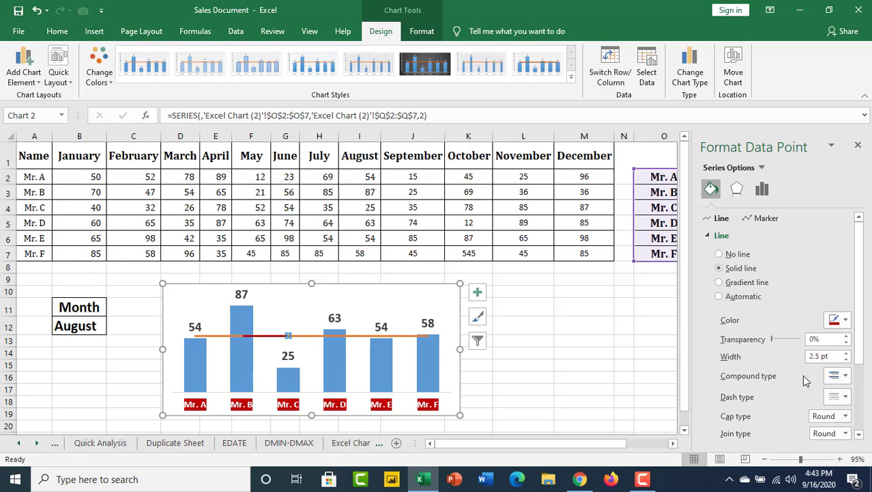
Colour the entire average line series solid red.
click(308, 336)
click(204, 334)
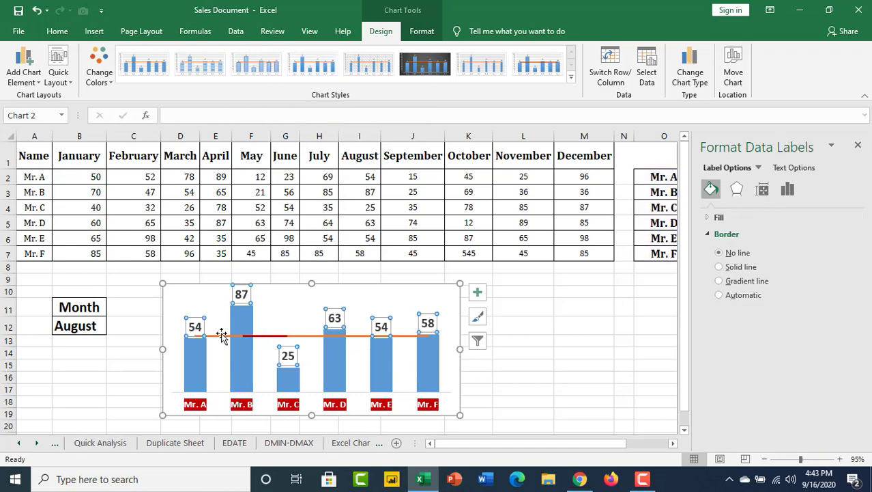
click(221, 333)
click(221, 333)
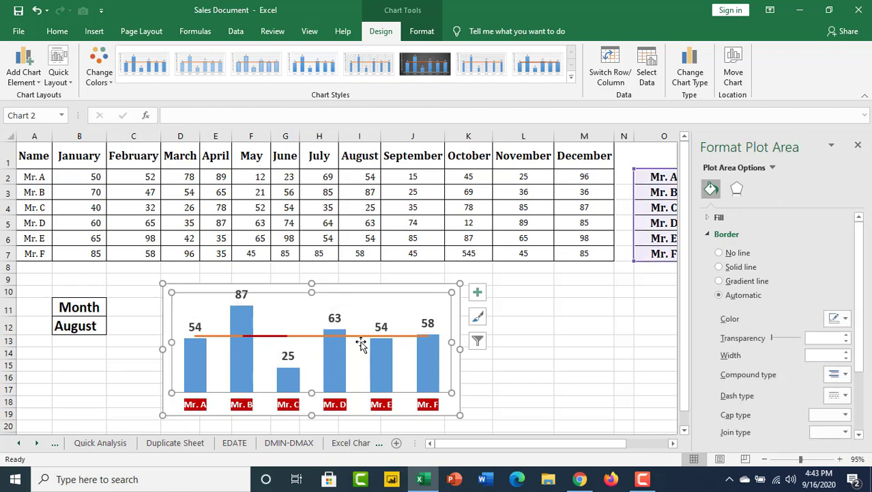
click(847, 320)
click(779, 419)
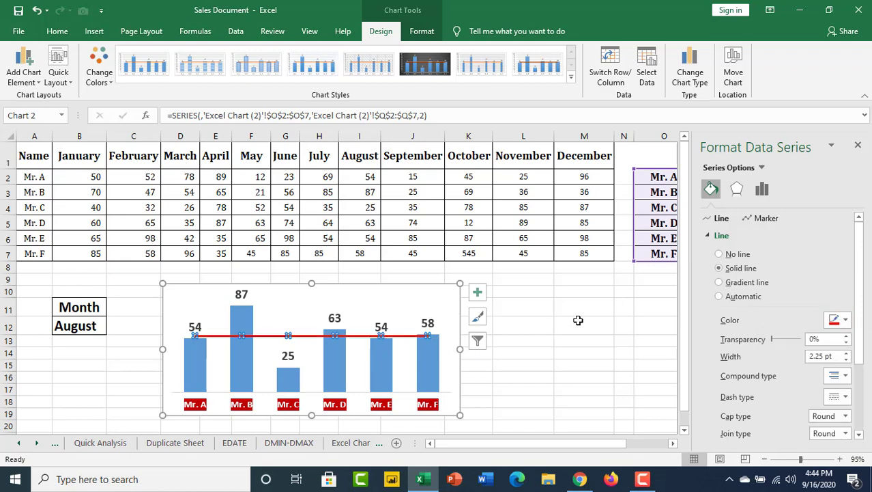
click(339, 362)
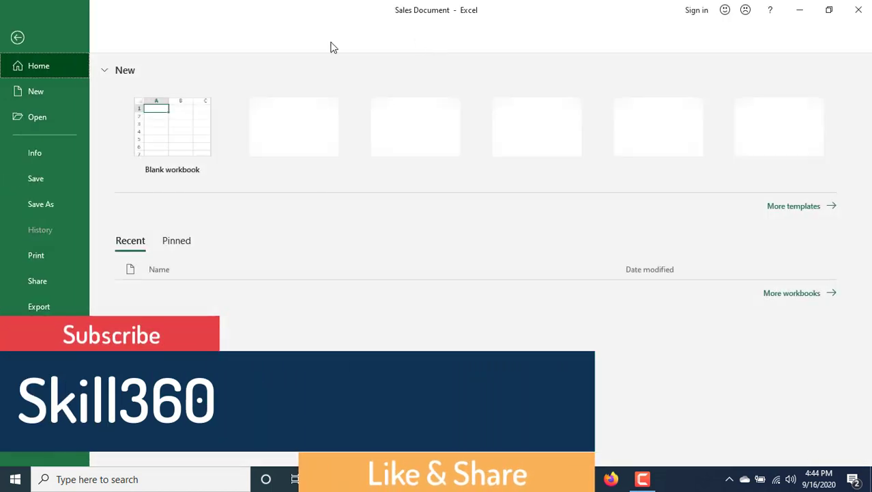
Give the chart's column bars a green fill and a red outline, then deselect the chart.
click(18, 38)
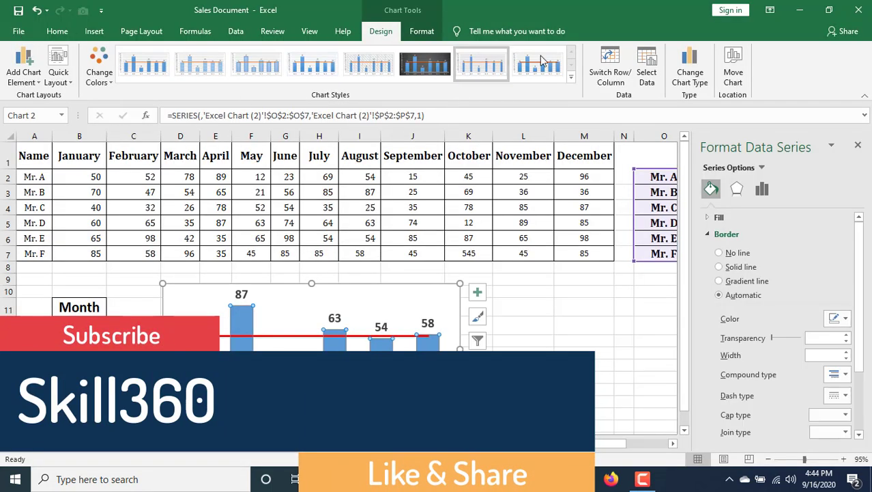
click(421, 31)
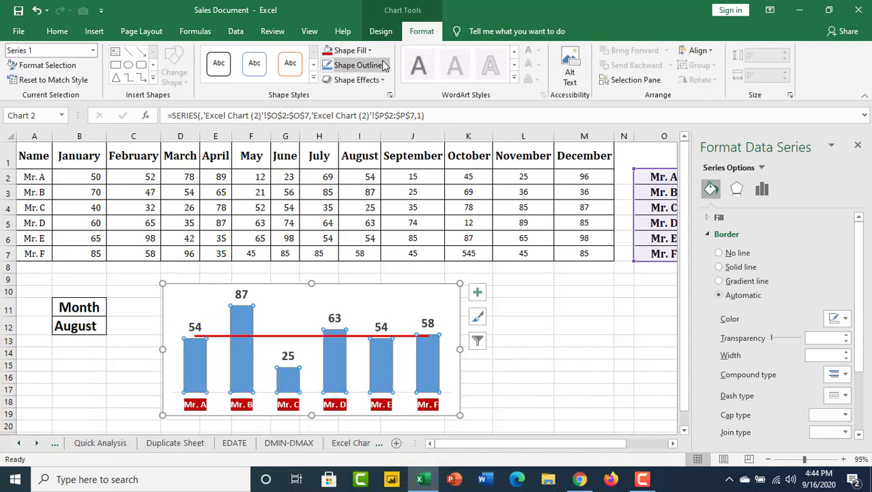
click(370, 50)
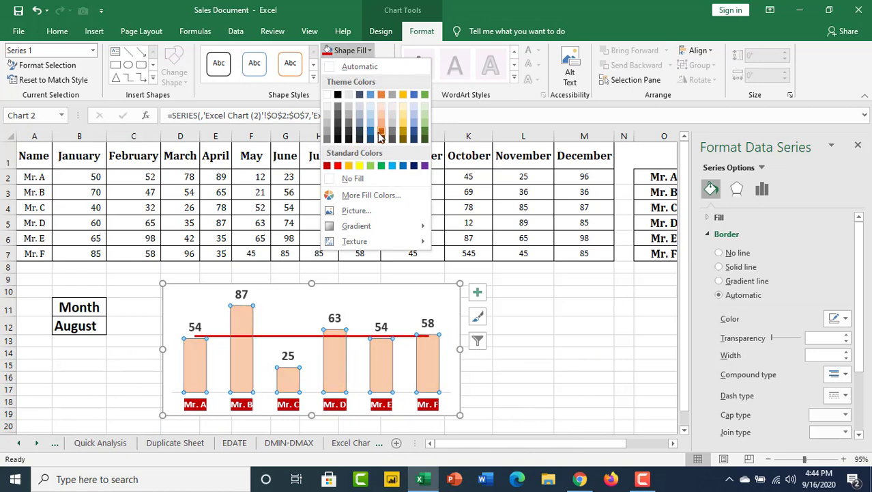
click(384, 168)
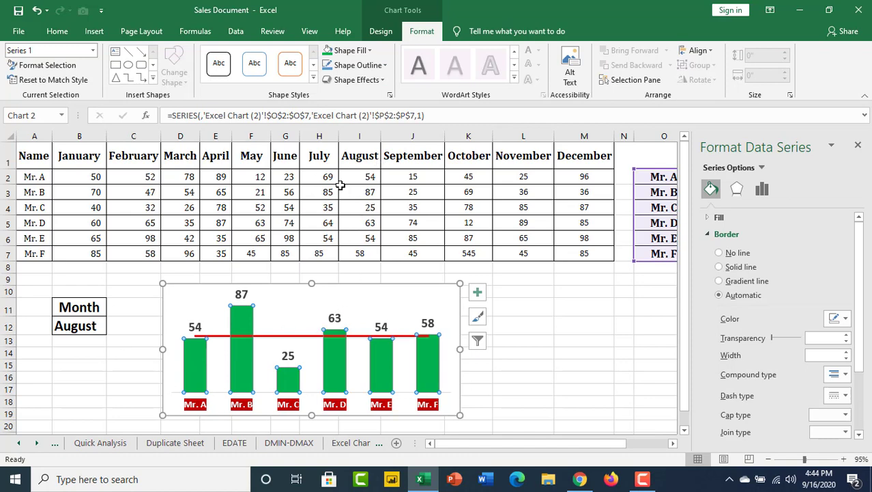
click(383, 65)
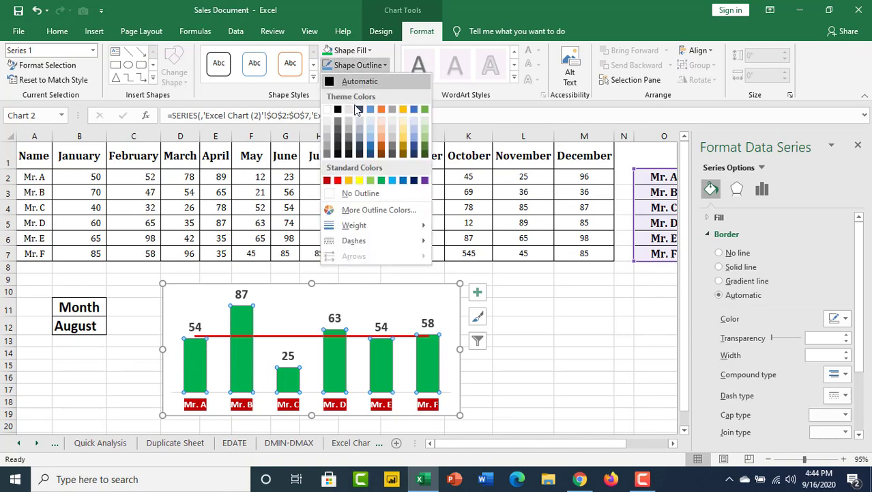
click(337, 180)
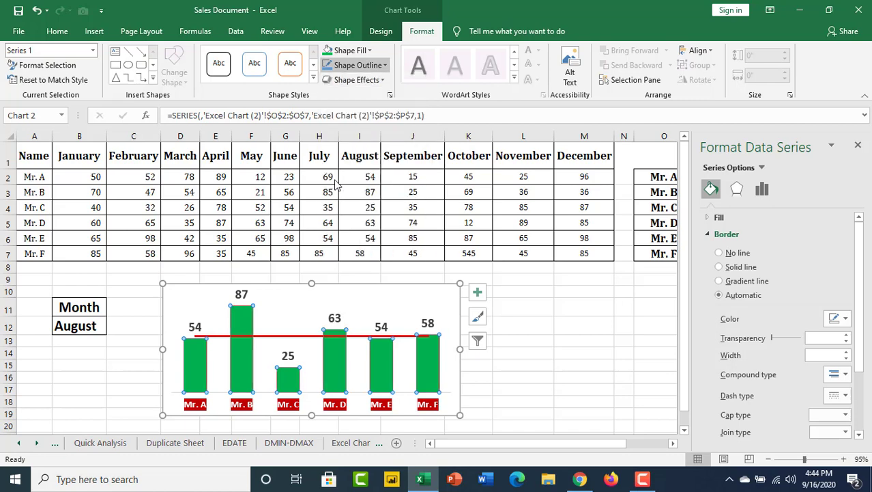
click(582, 328)
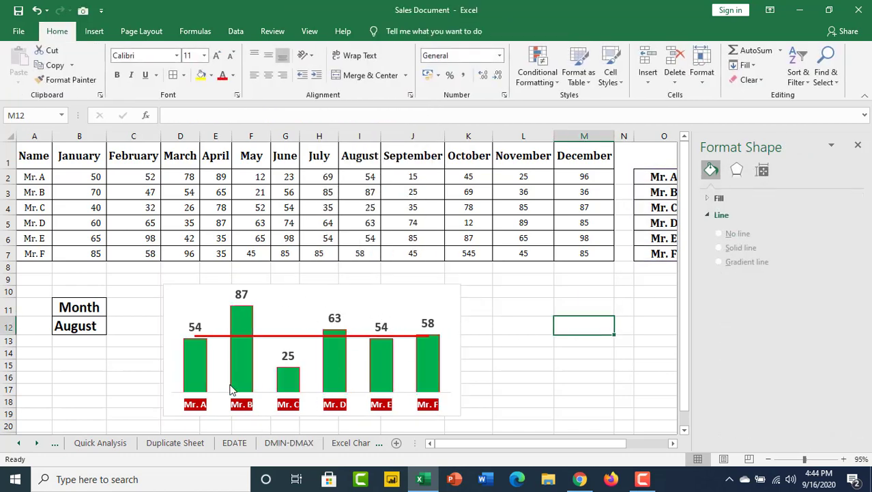
Close the formatting pane, zoom the sheet to 160%, and set month cell B12 to May.
click(858, 144)
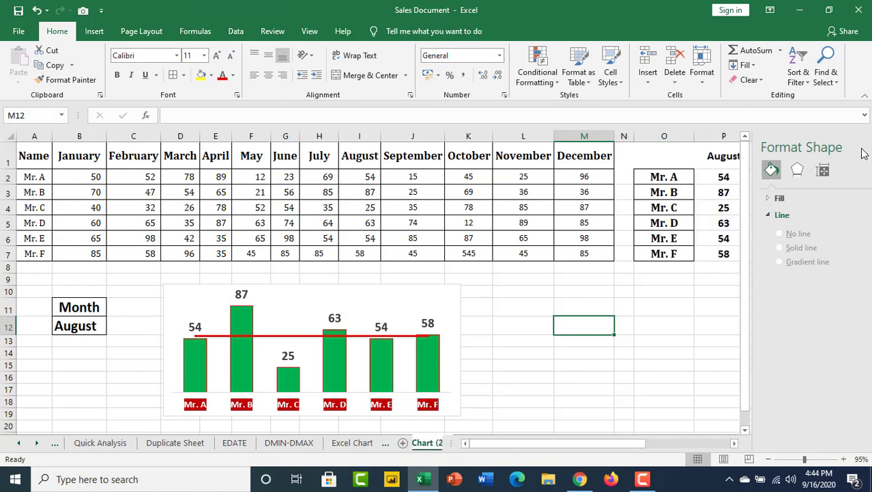
click(813, 458)
scroll(355, 326, down, 3)
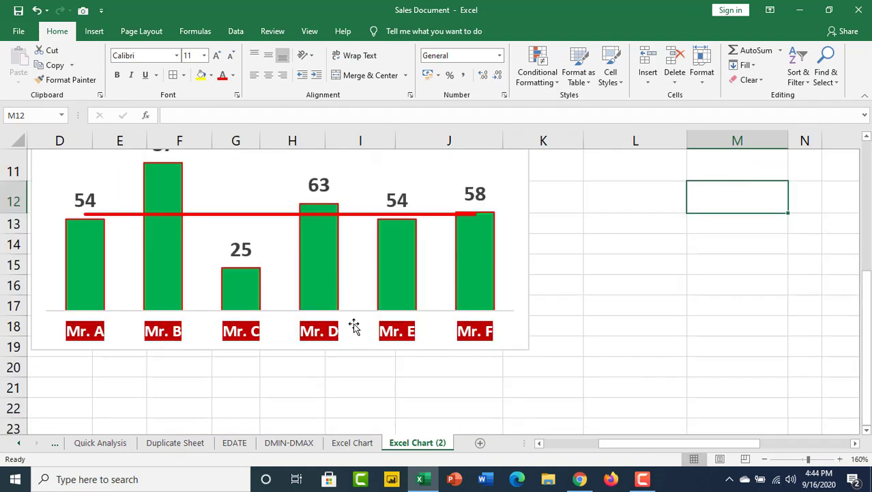
scroll(355, 326, down, 1)
drag(639, 444, 576, 451)
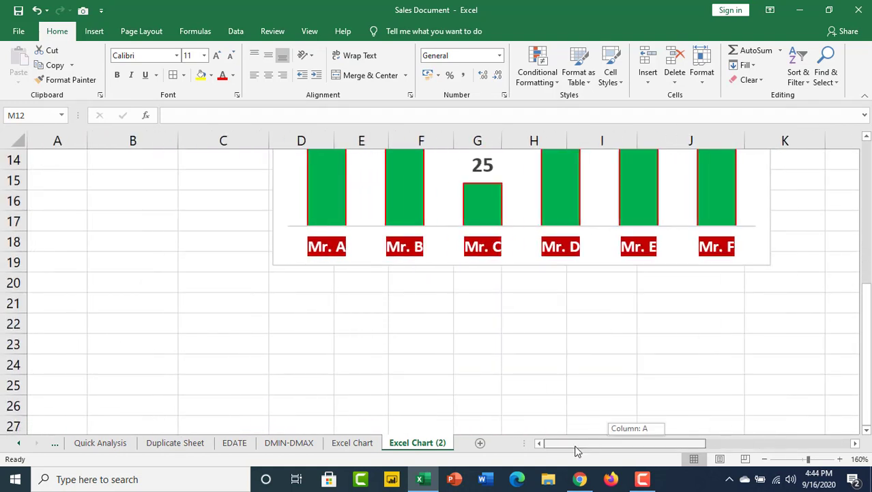
scroll(446, 363, up, 2)
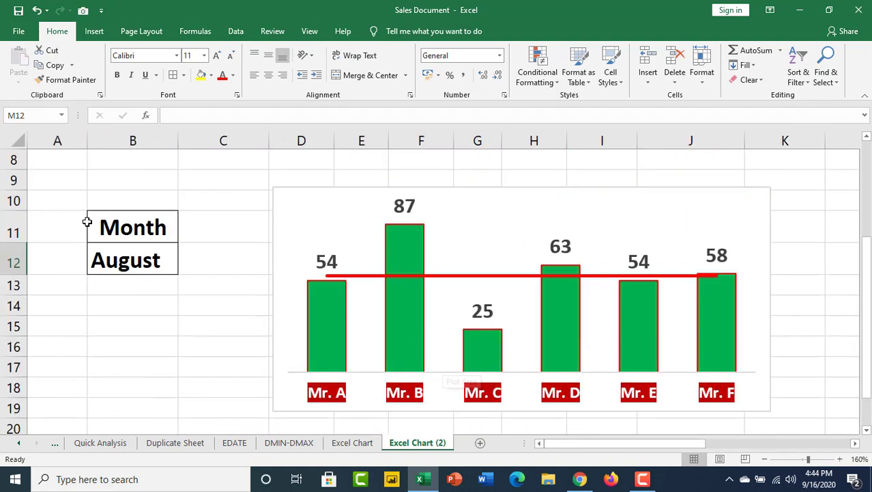
click(166, 262)
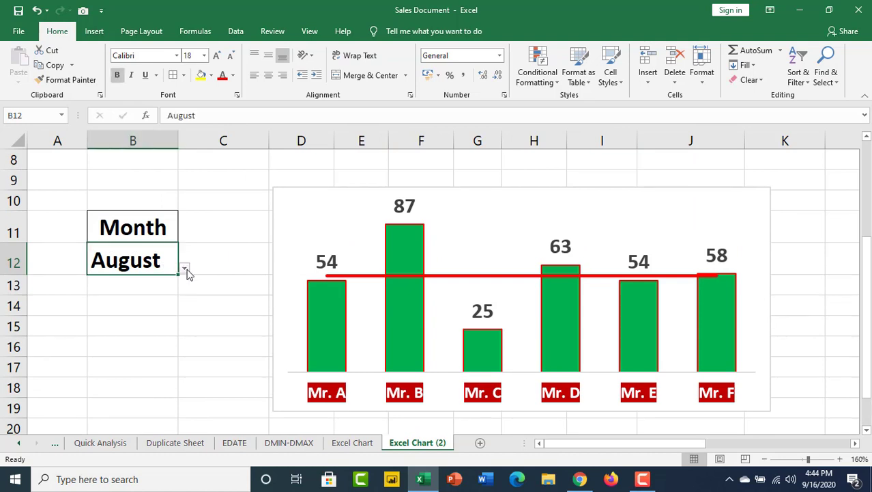
click(187, 271)
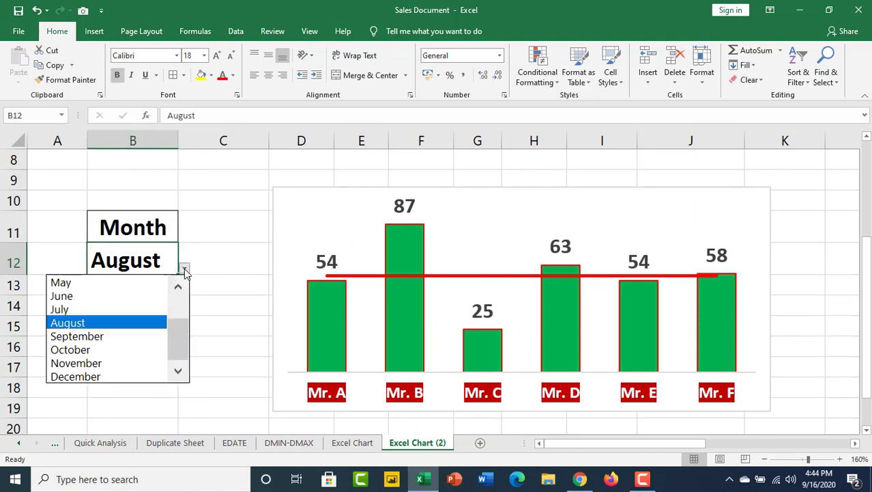
click(63, 284)
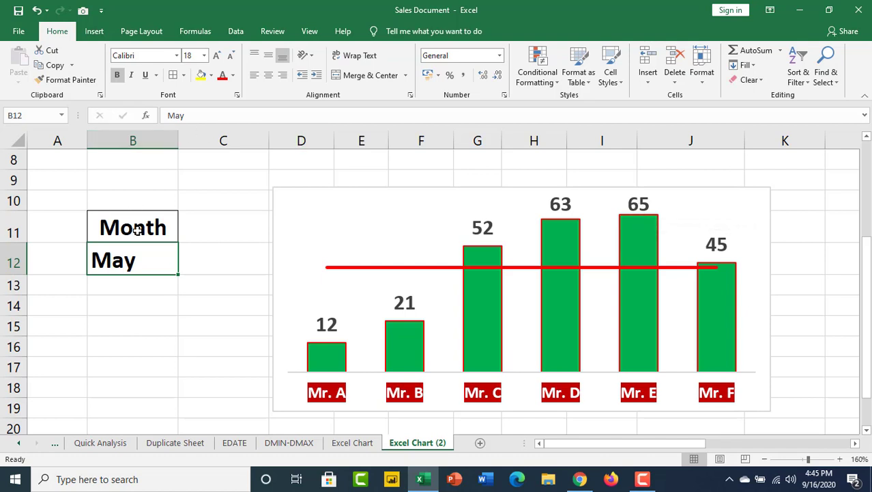
Switch B12 to January so the bars read 50, 70, 40, 60, 65 and 85, then select the red average line.
click(185, 267)
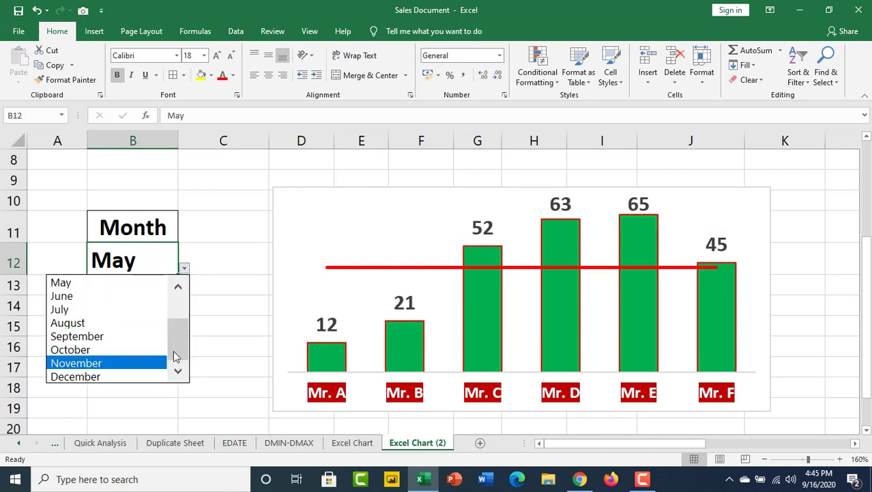
drag(176, 345, 190, 305)
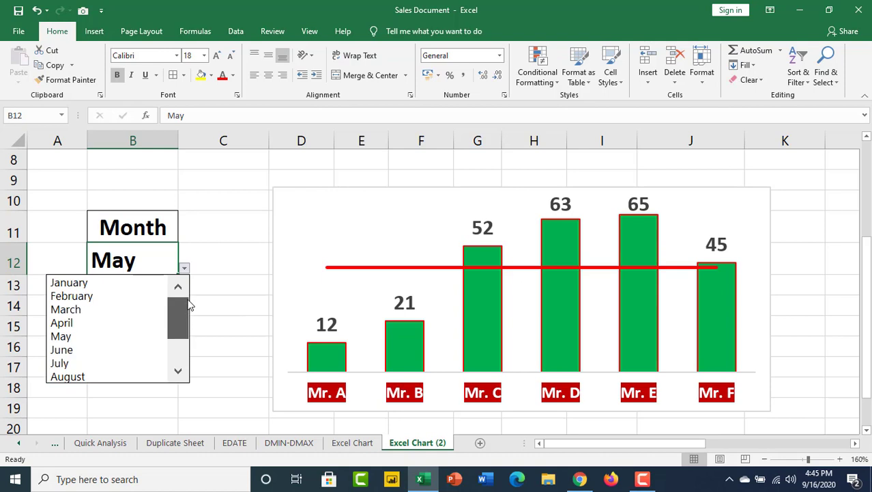
click(85, 285)
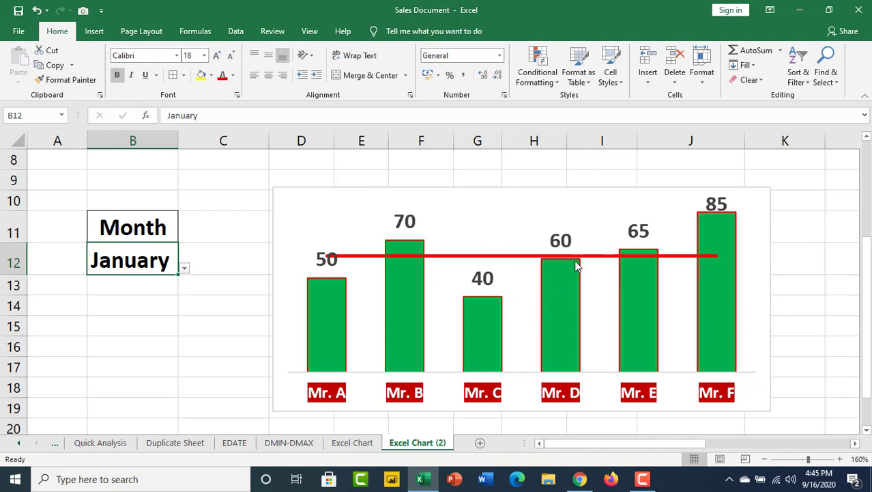
click(512, 257)
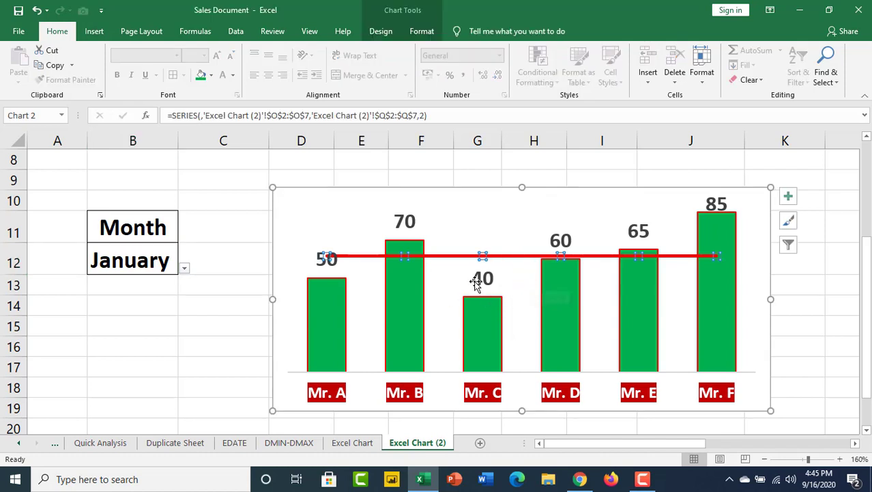
Select the bar series, then change the month in B12 to August.
click(566, 321)
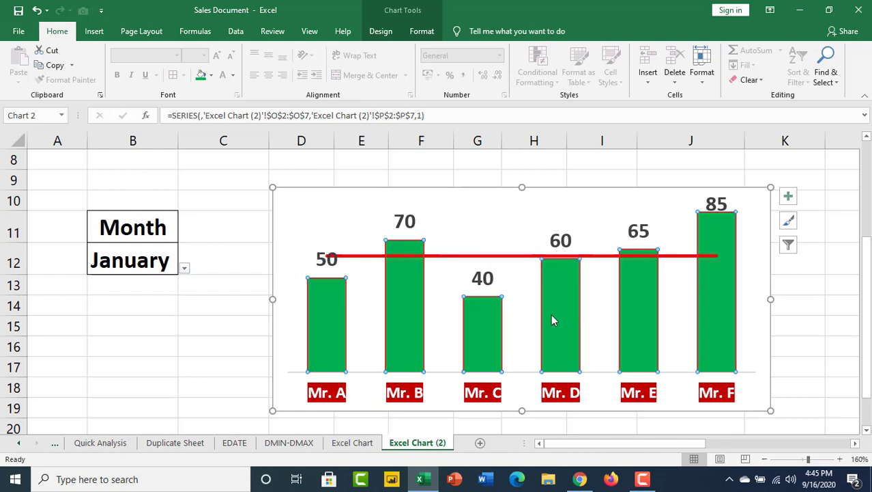
click(478, 316)
click(326, 309)
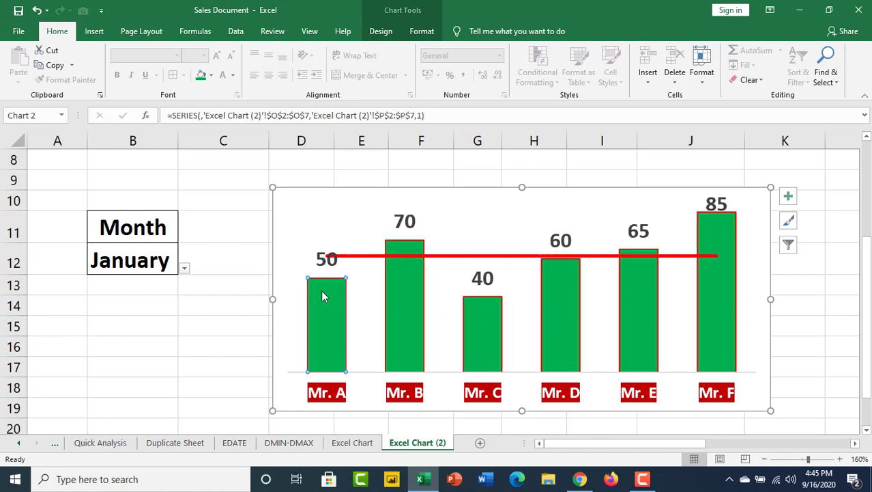
click(184, 270)
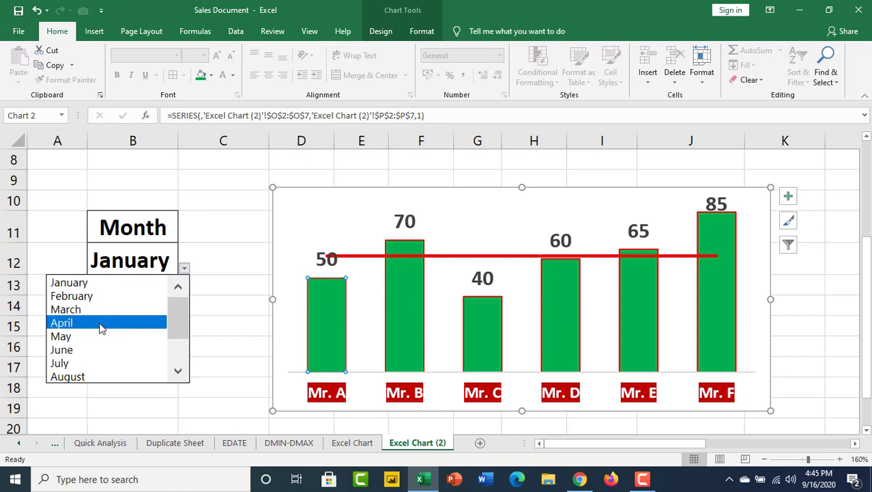
click(82, 378)
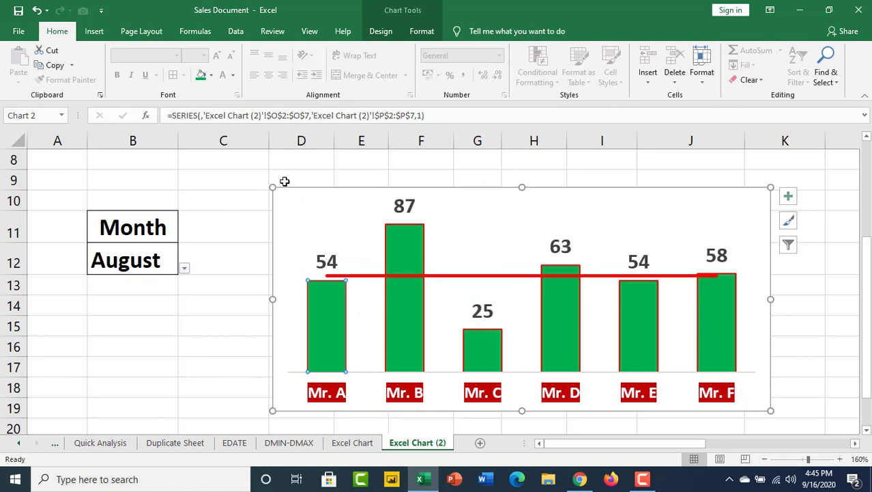
Change the month in B12 to April so the bars read 89, 65, 78, 87, 35 and 35.
click(185, 269)
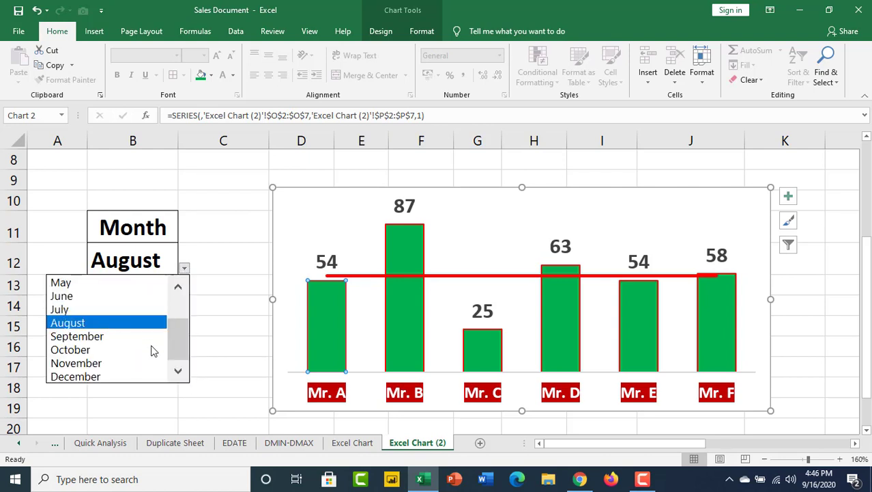
drag(181, 346, 179, 304)
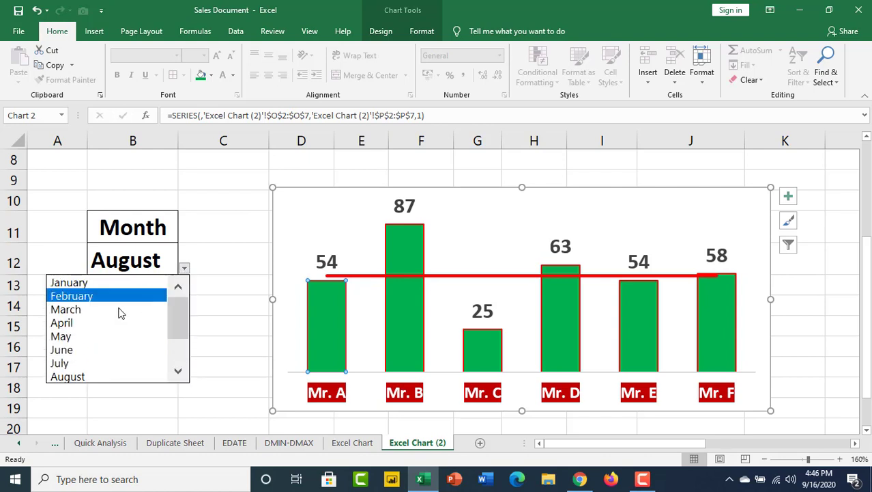
click(68, 321)
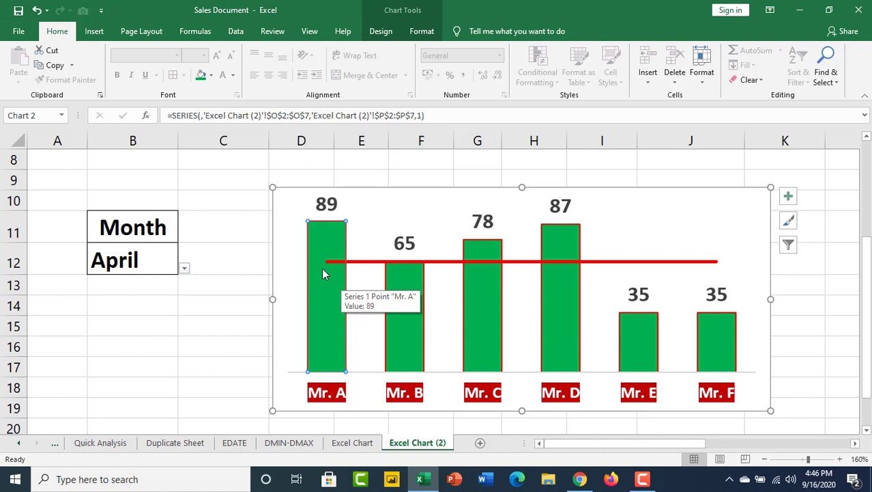
click(184, 269)
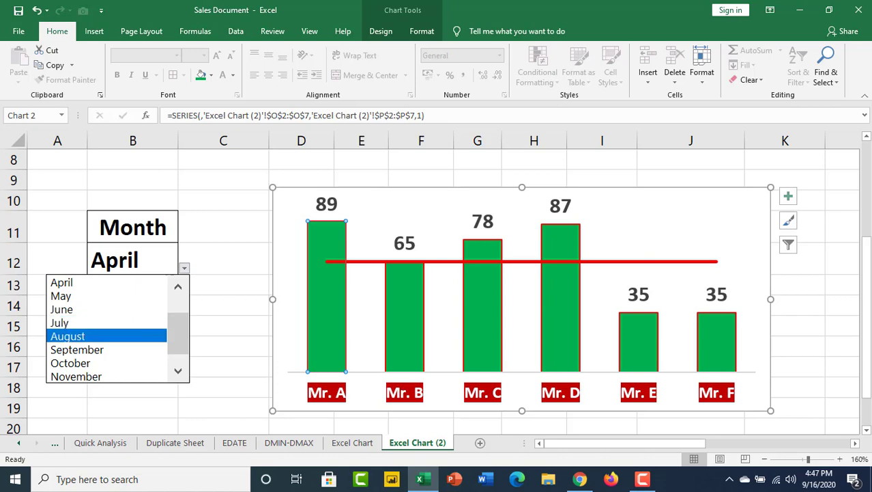
click(643, 480)
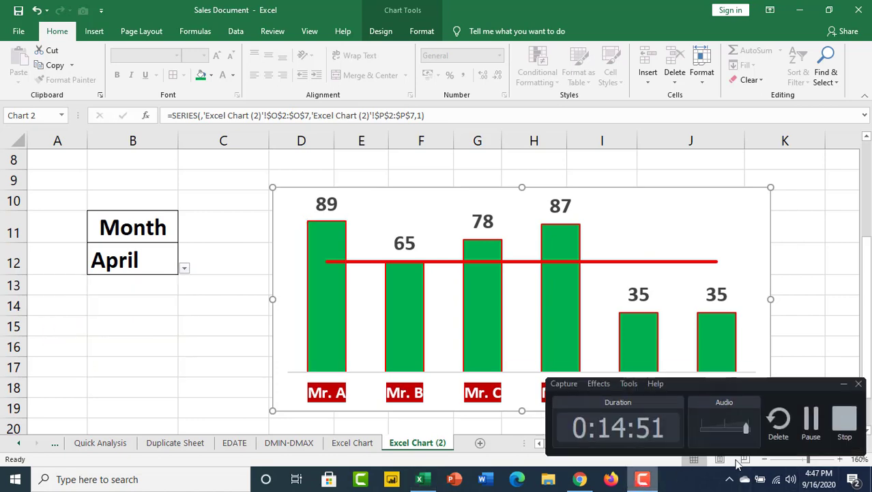
click(844, 419)
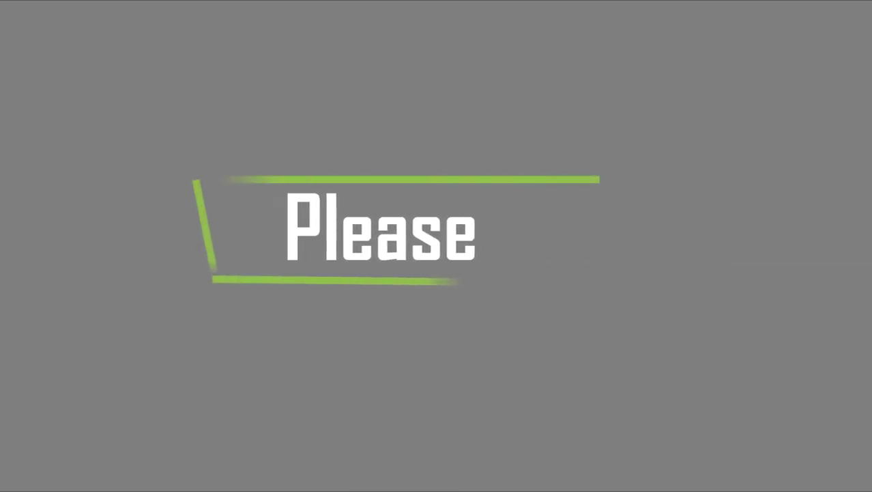